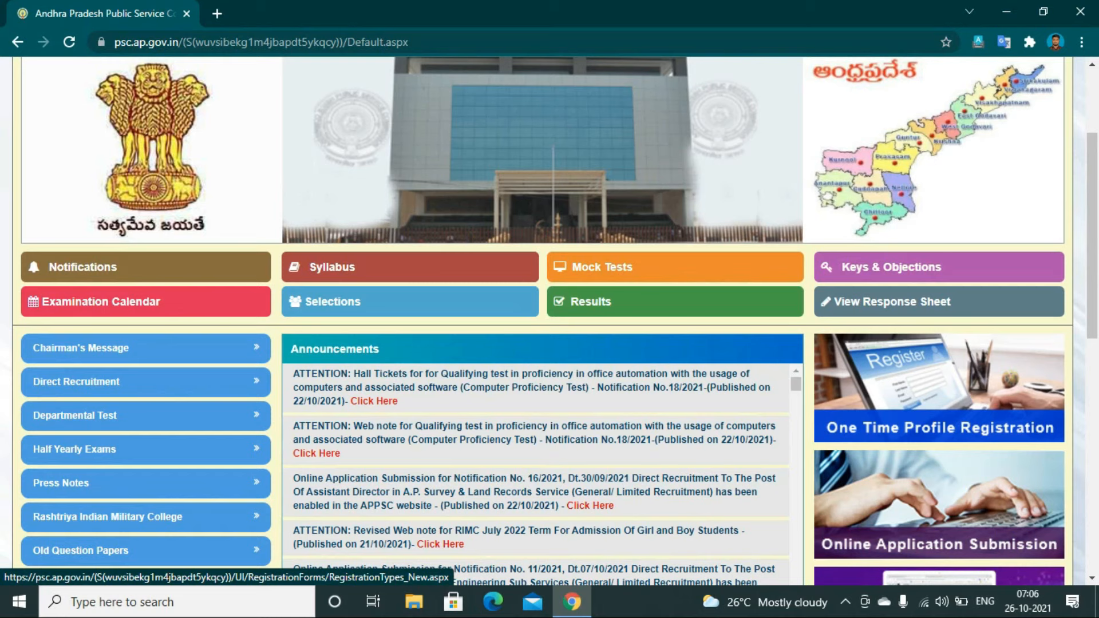
Open a new One Time Profile Registration for Direct Recruitment and place the cursor in the Aadhaar number field.
{"action": "left_click", "coordinate": [970, 367]}
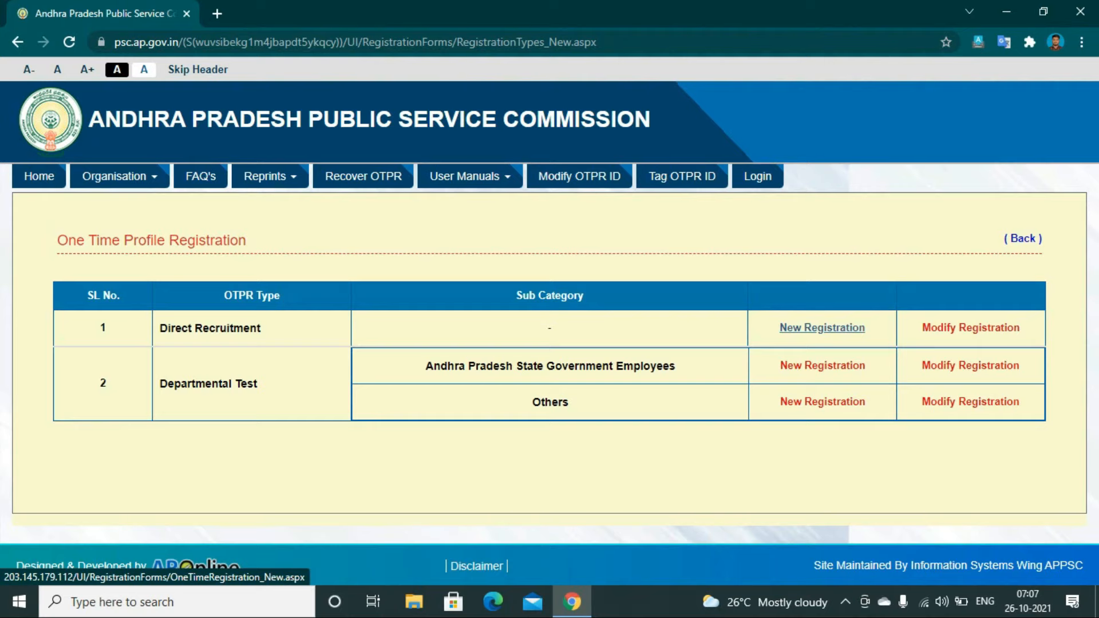
{"action": "left_click", "coordinate": [822, 327]}
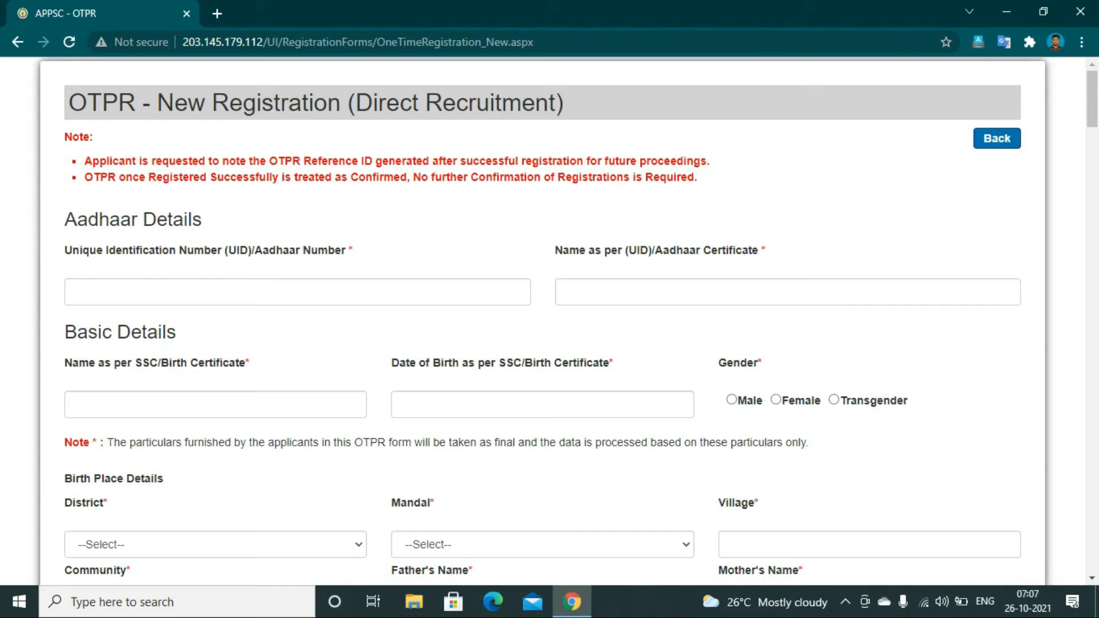
{"action": "left_click", "coordinate": [297, 292]}
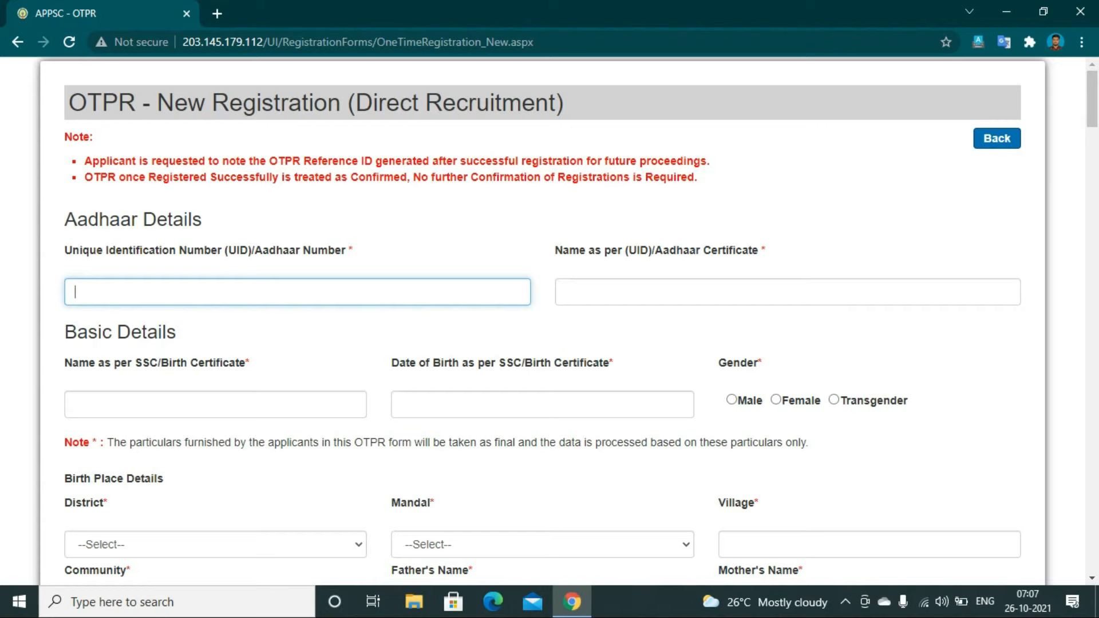
Review the Aadhaar and Basic Details fields, including birth place, community, parents' names, identification marks and the Religion options.
{"action": "scroll", "coordinate": [549, 320], "scroll_direction": "down", "scroll_amount": 1}
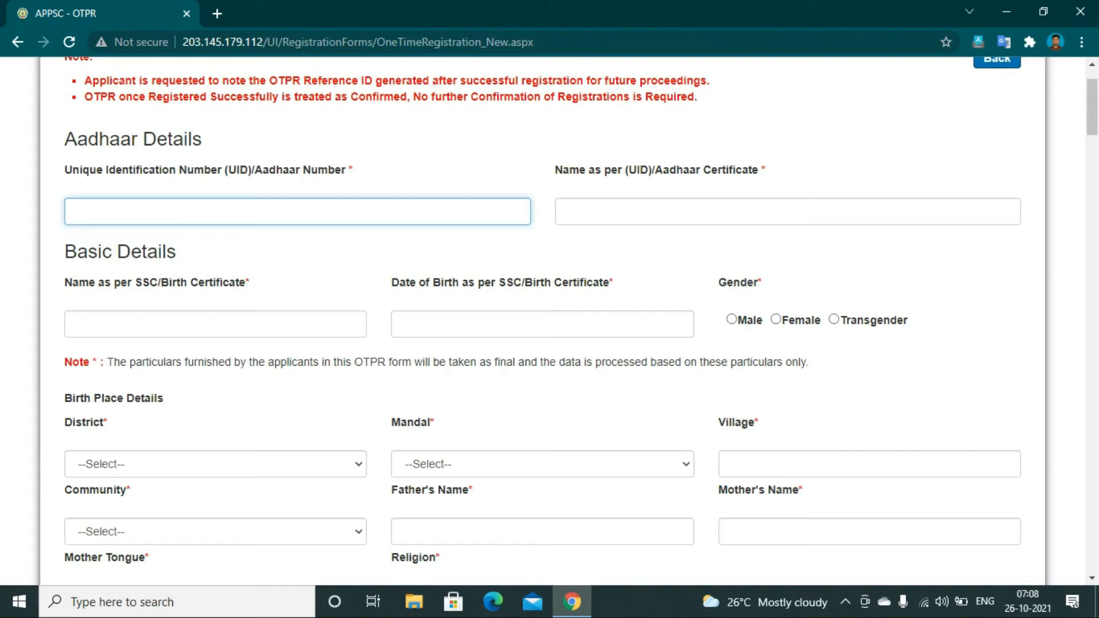
{"action": "scroll", "coordinate": [579, 320], "scroll_direction": "down", "scroll_amount": 1}
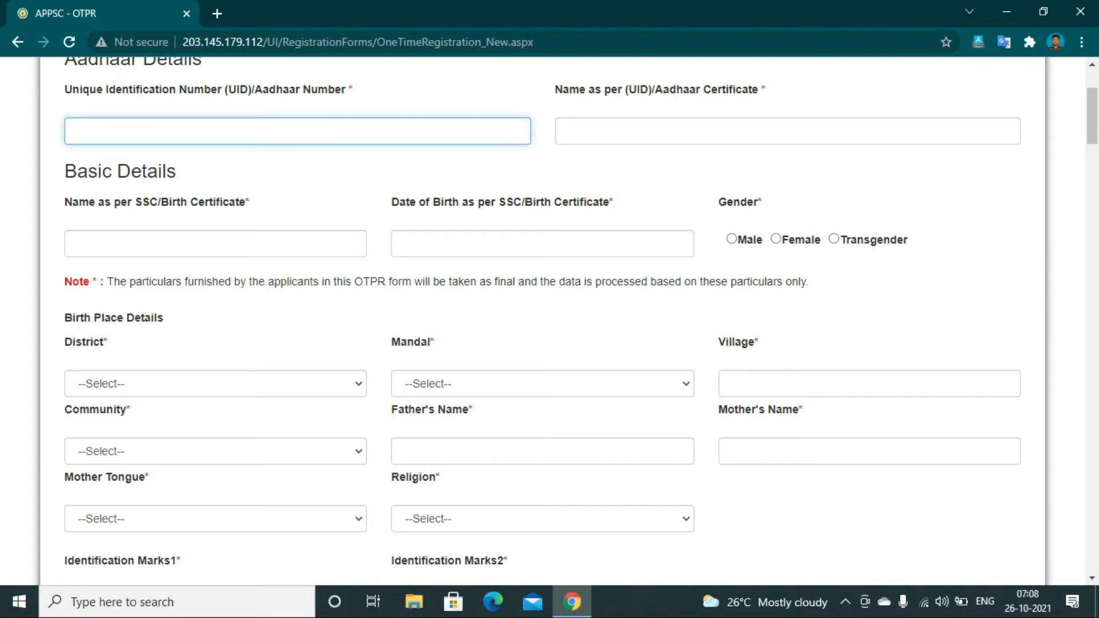
{"action": "scroll", "coordinate": [541, 316], "scroll_direction": "down", "scroll_amount": 1}
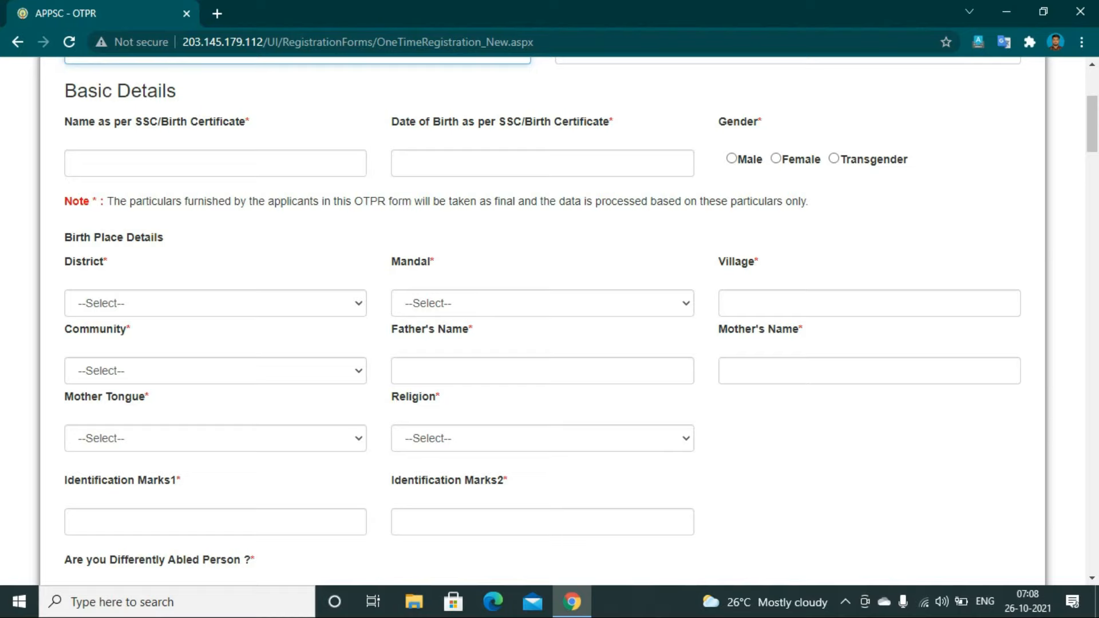
{"action": "left_click", "coordinate": [542, 438]}
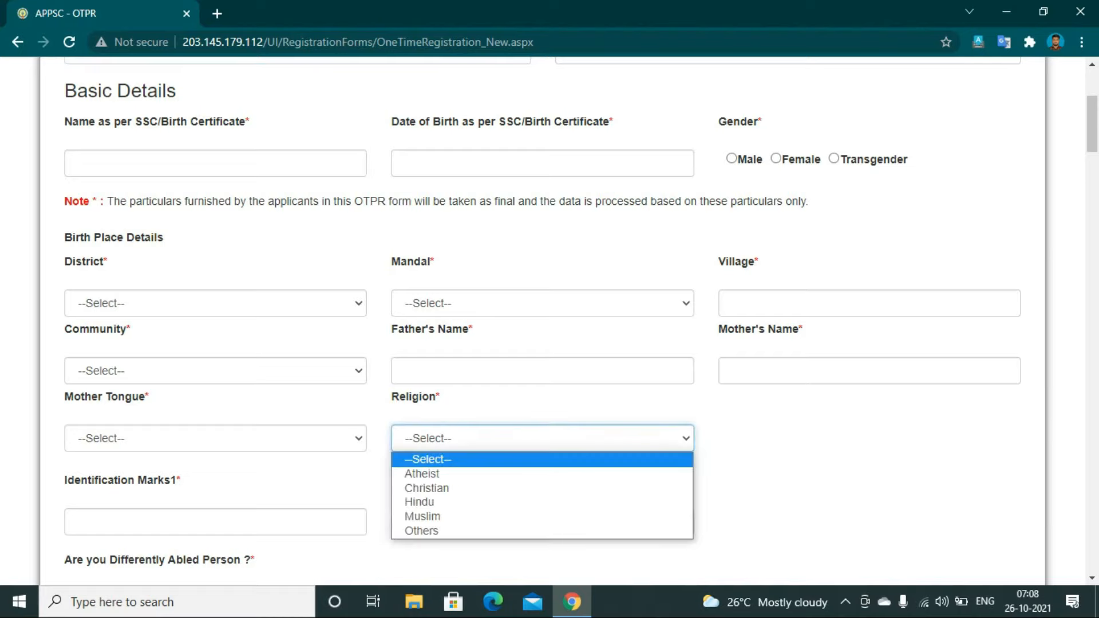
{"action": "left_click", "coordinate": [441, 397]}
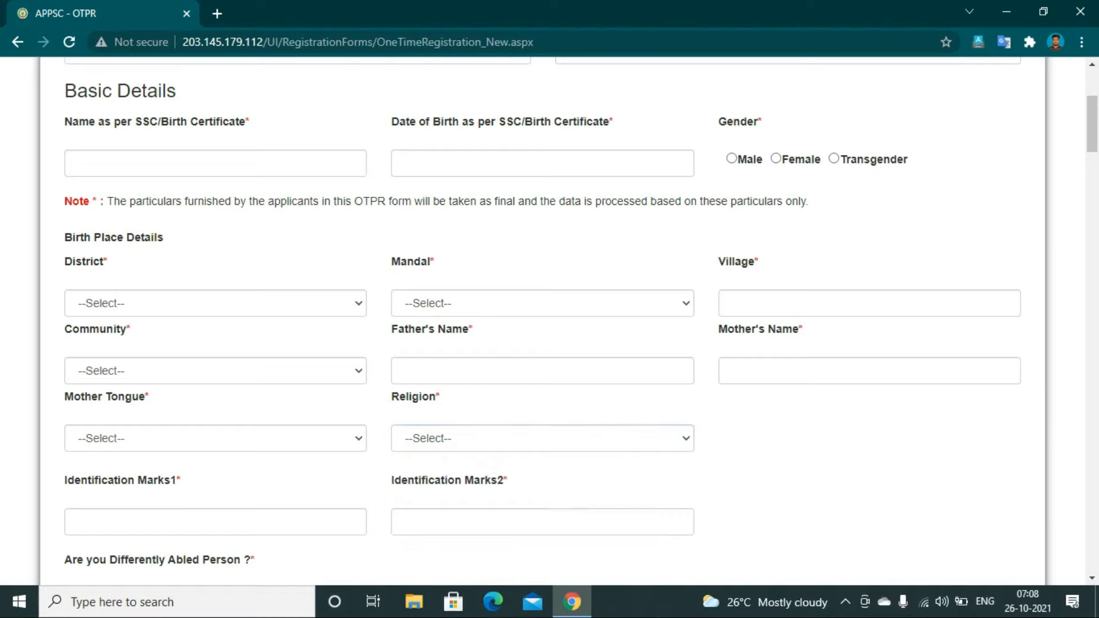
{"action": "scroll", "coordinate": [542, 321], "scroll_direction": "down", "scroll_amount": 2}
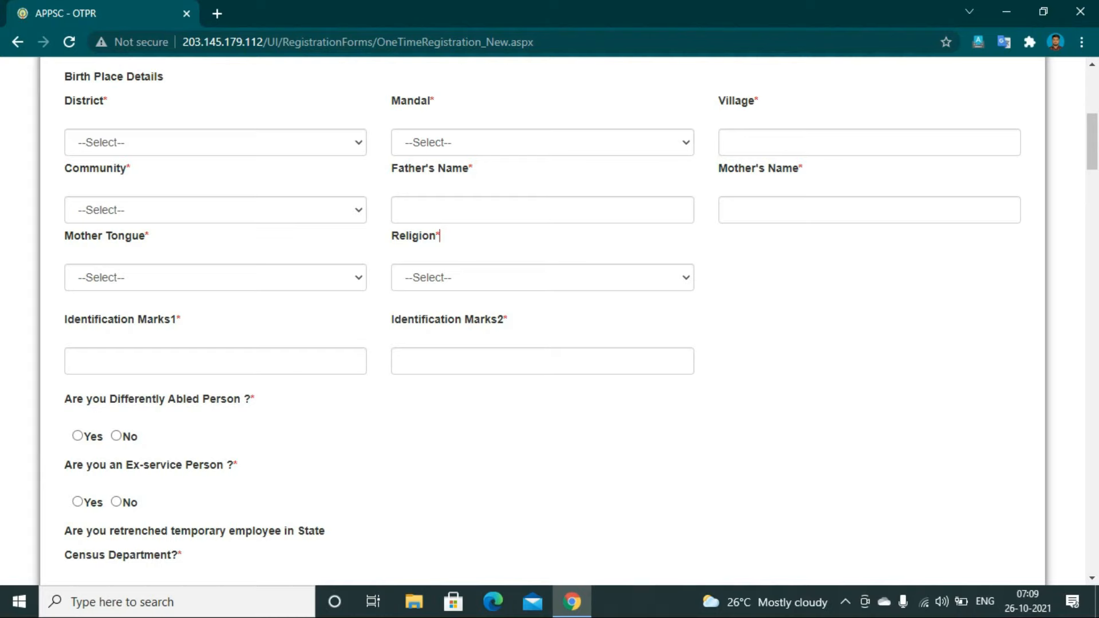
{"action": "scroll", "coordinate": [550, 320], "scroll_direction": "down", "scroll_amount": 1}
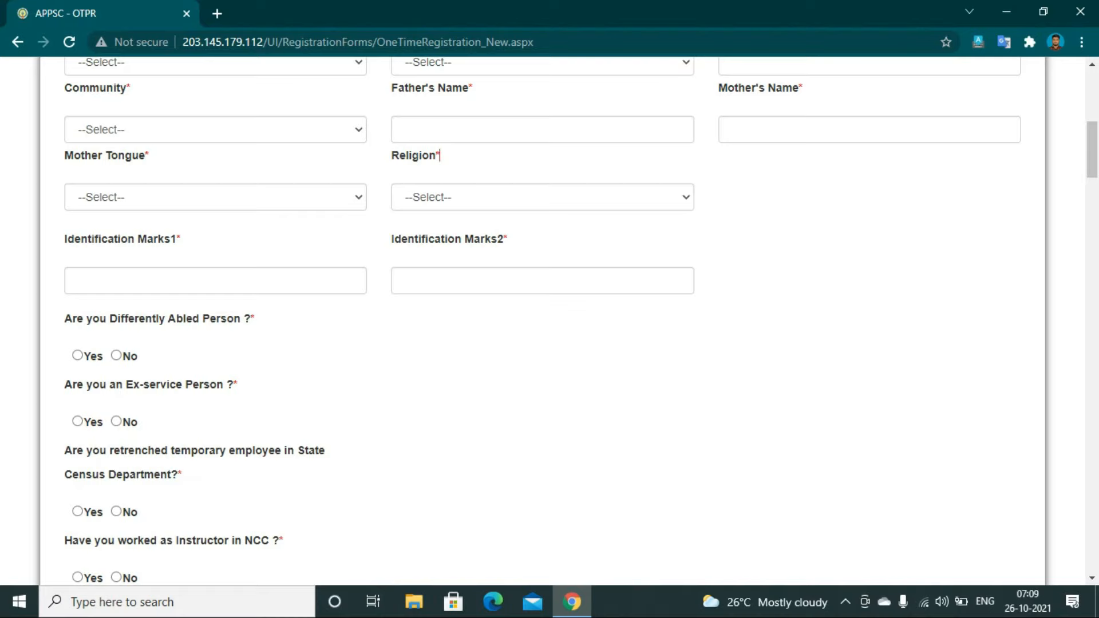
Answer Yes to the "Are you Employed?" question in the Basic Details section.
{"action": "scroll", "coordinate": [549, 321], "scroll_direction": "down", "scroll_amount": 3}
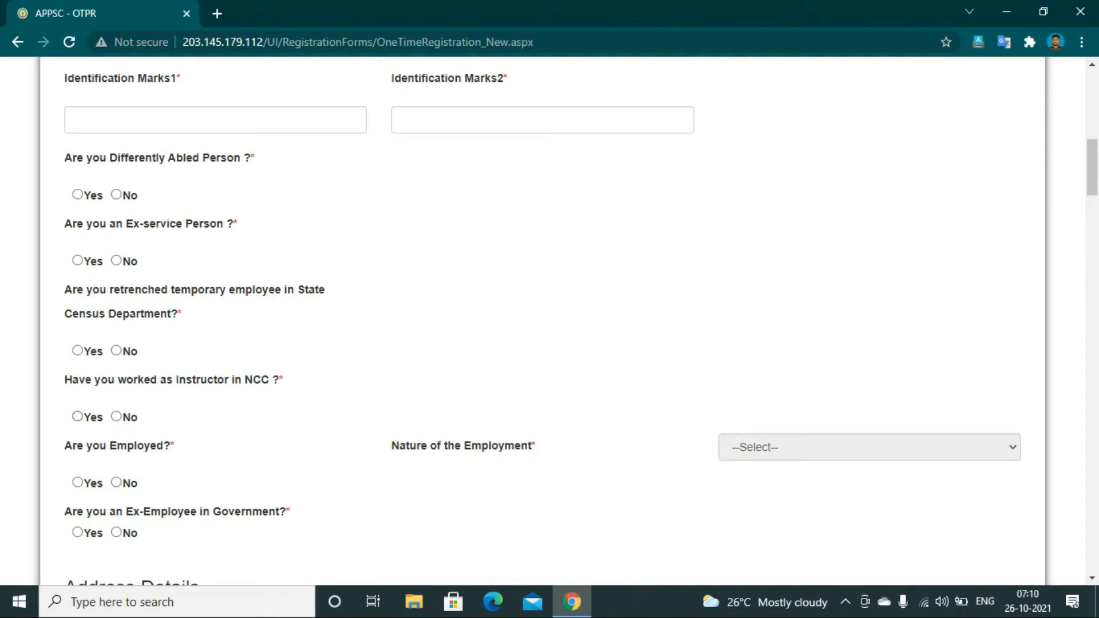
{"action": "scroll", "coordinate": [549, 320], "scroll_direction": "down", "scroll_amount": 3}
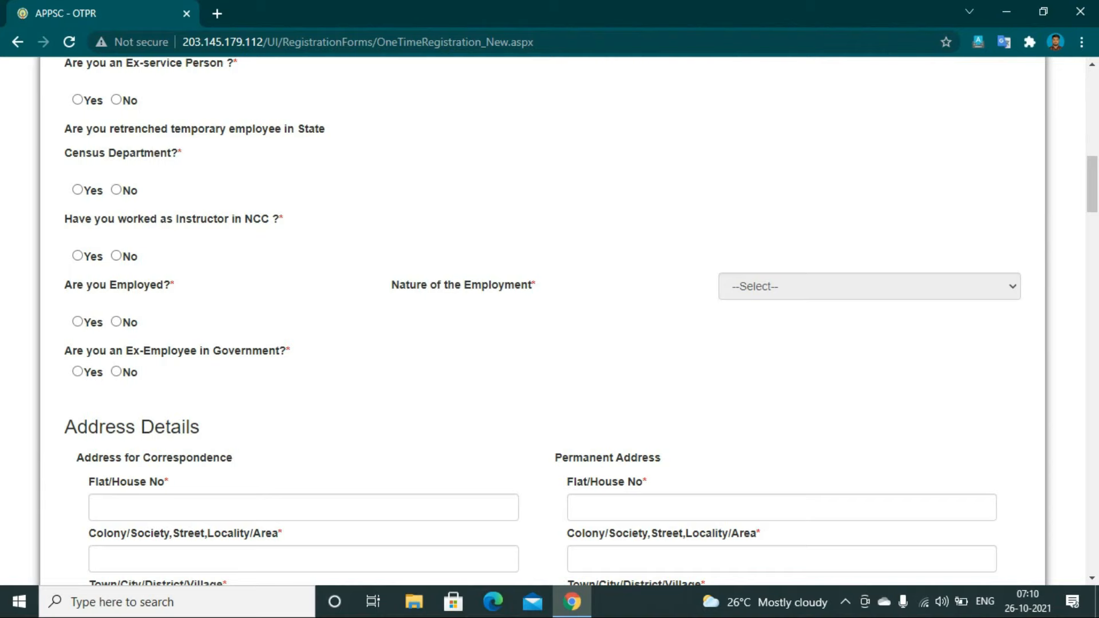
{"action": "left_click", "coordinate": [77, 322]}
{"action": "scroll", "coordinate": [549, 321], "scroll_direction": "down", "scroll_amount": 1}
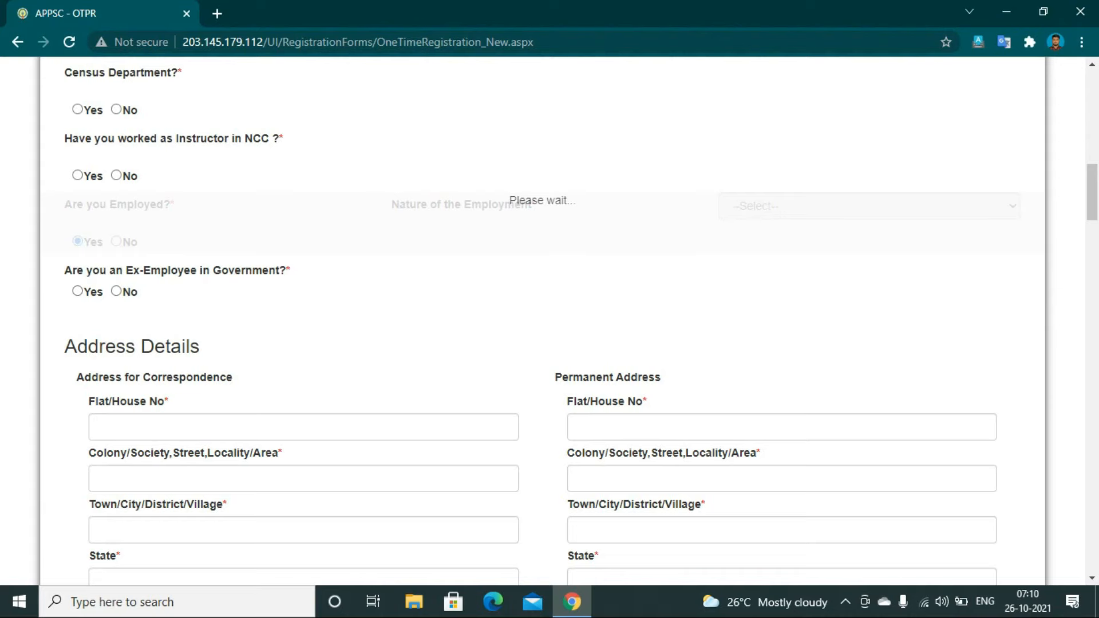
Review the Address Details, contact fields, type-of-study rules and the 4th to 9th class school fields.
{"action": "scroll", "coordinate": [542, 320], "scroll_direction": "down", "scroll_amount": 3}
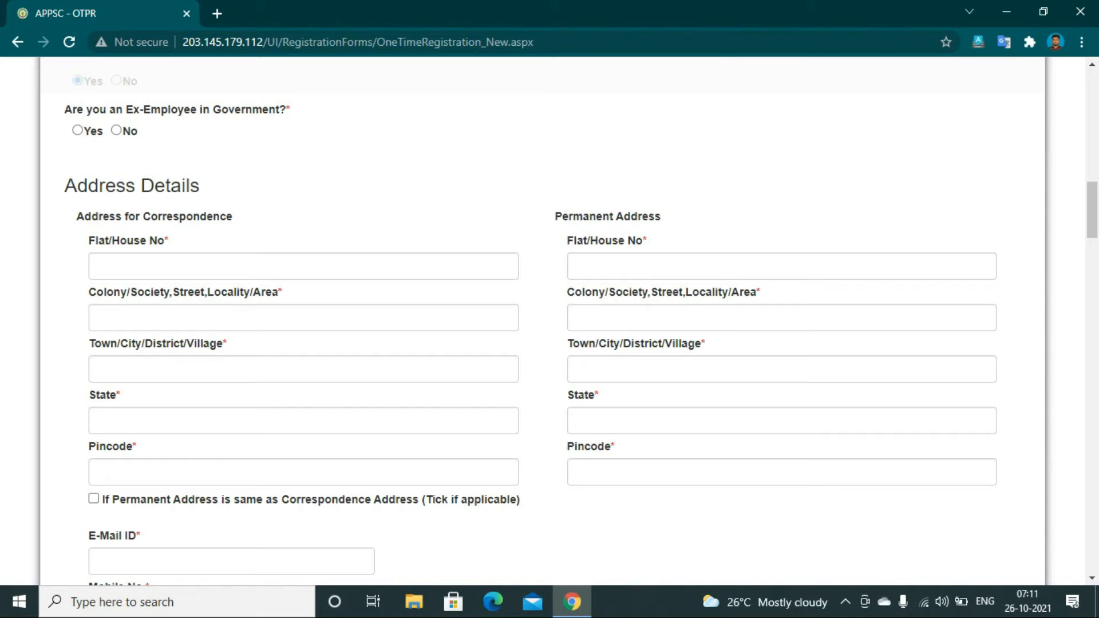
{"action": "scroll", "coordinate": [550, 320], "scroll_direction": "down", "scroll_amount": 5}
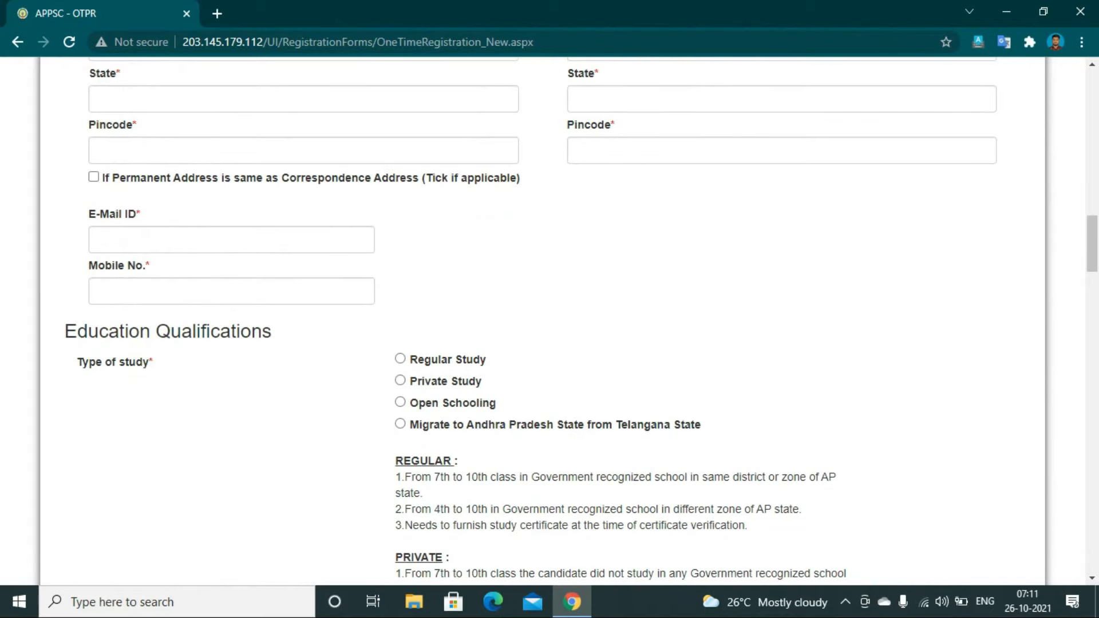
{"action": "scroll", "coordinate": [550, 320], "scroll_direction": "down", "scroll_amount": 3}
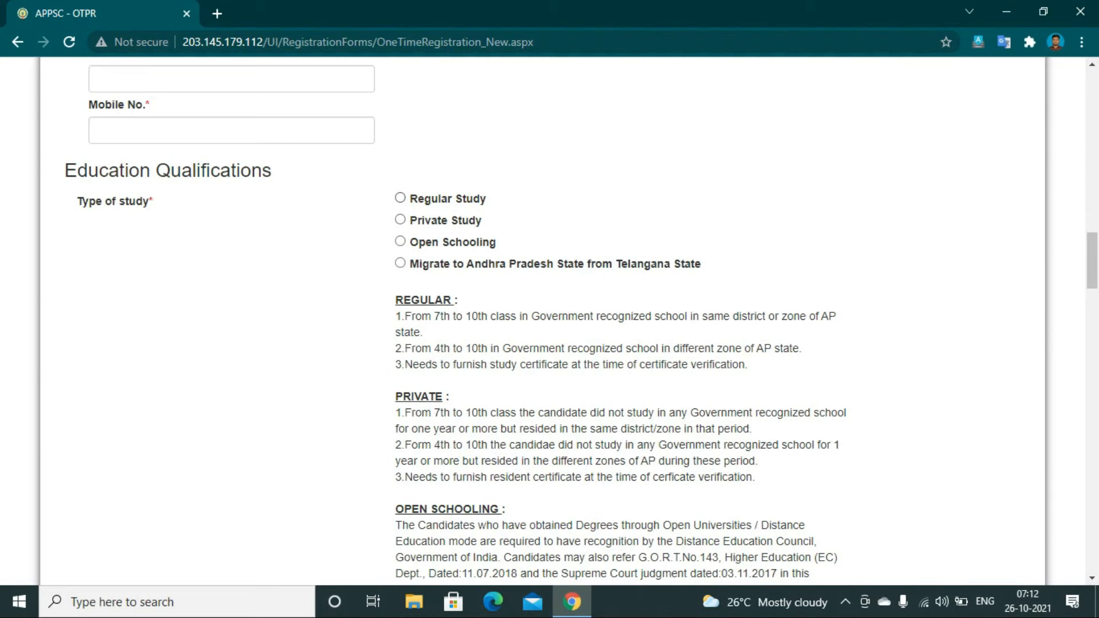
{"action": "scroll", "coordinate": [550, 320], "scroll_direction": "down", "scroll_amount": 10}
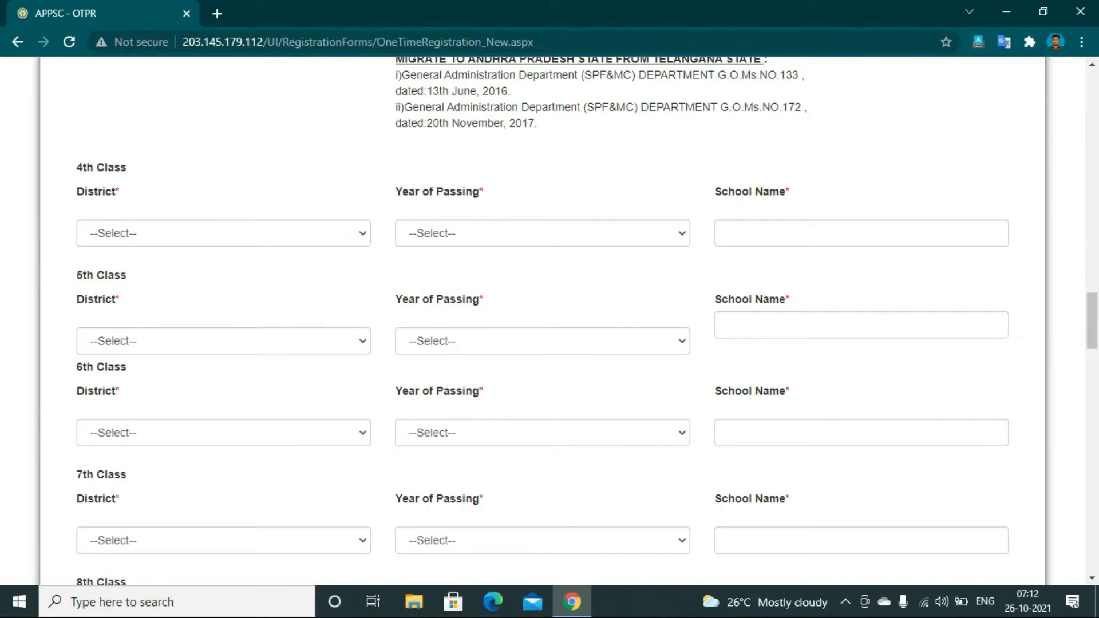
{"action": "scroll", "coordinate": [549, 321], "scroll_direction": "down", "scroll_amount": 3}
{"action": "scroll", "coordinate": [549, 321], "scroll_direction": "down", "scroll_amount": 3}
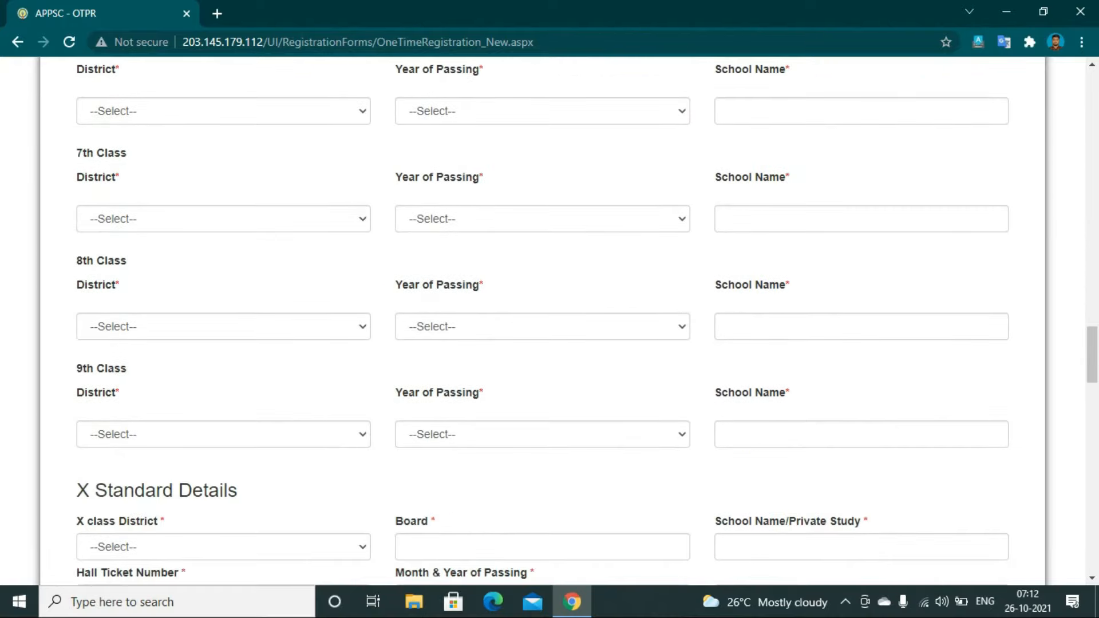
{"action": "scroll", "coordinate": [549, 320], "scroll_direction": "up", "scroll_amount": 6}
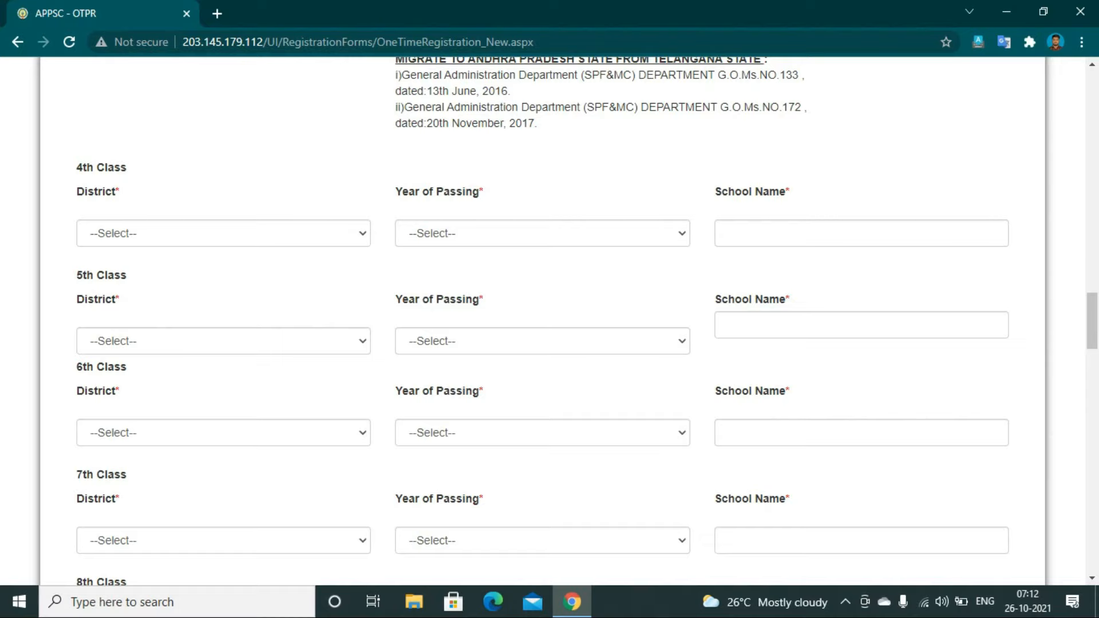
{"action": "scroll", "coordinate": [542, 321], "scroll_direction": "down", "scroll_amount": 3}
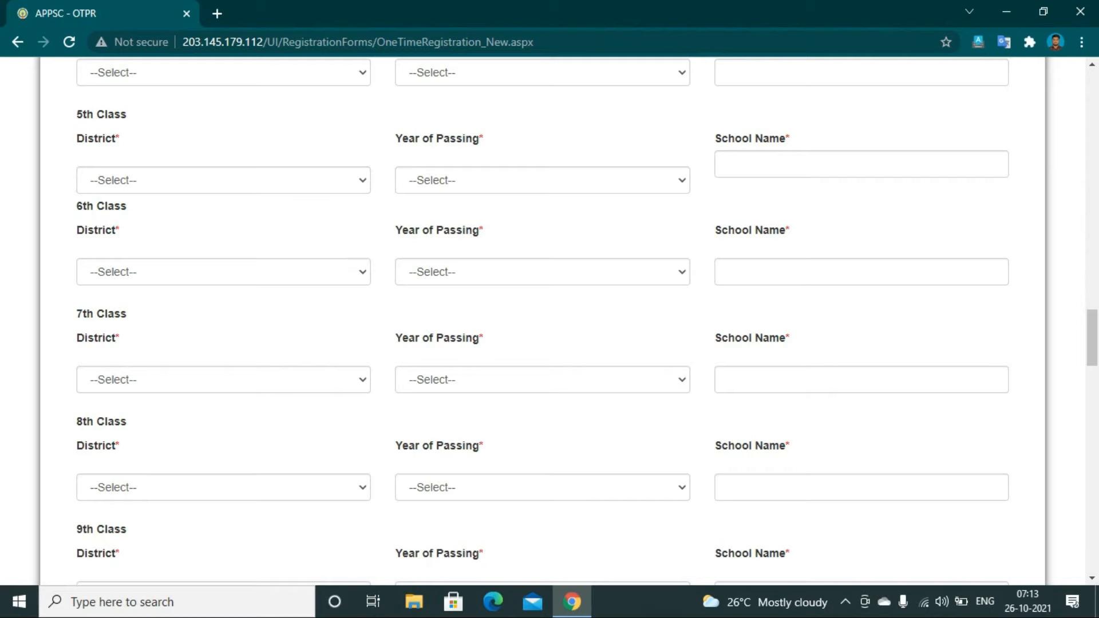
{"action": "scroll", "coordinate": [550, 321], "scroll_direction": "down", "scroll_amount": 4}
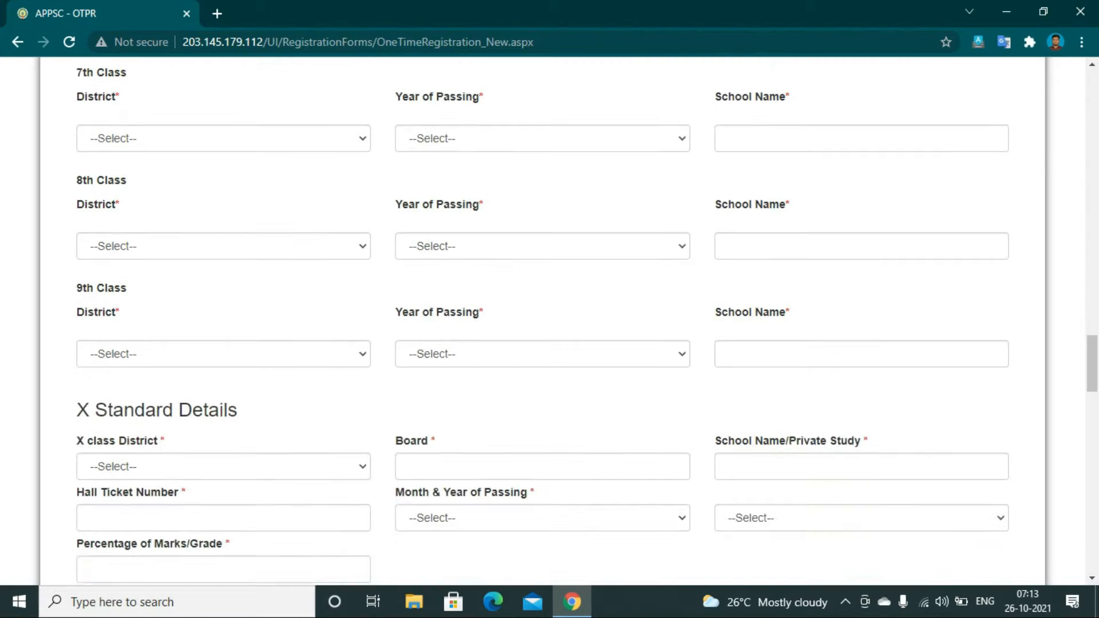
Examine the qualification fields from X Standard to Ph.D, the photograph and signature upload instructions, notification alerts and the declaration.
{"action": "scroll", "coordinate": [549, 321], "scroll_direction": "down", "scroll_amount": 3}
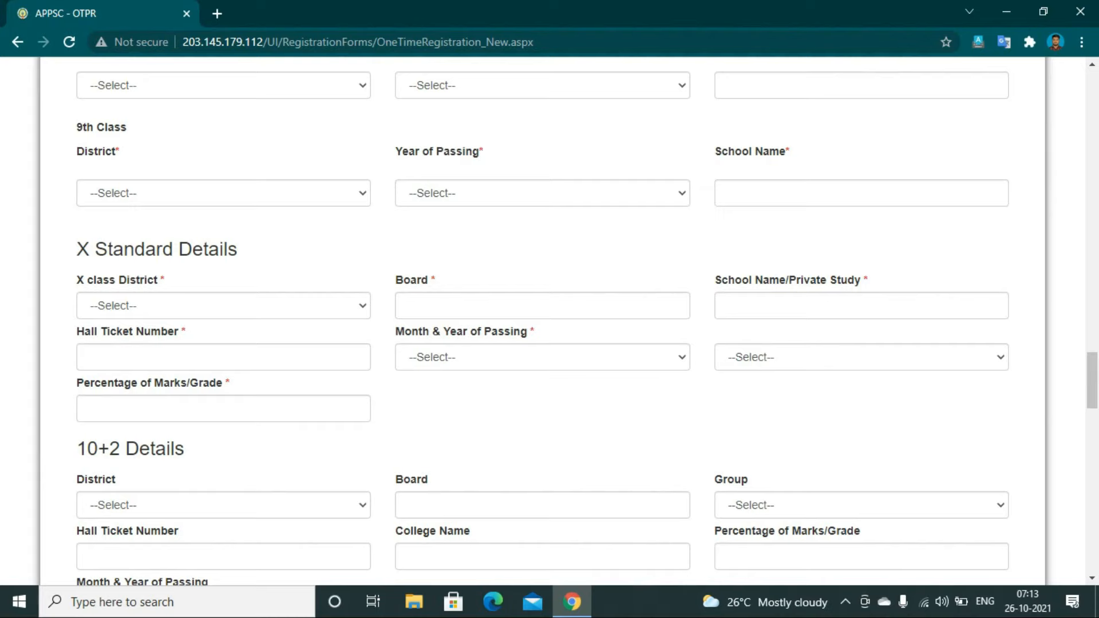
{"action": "scroll", "coordinate": [550, 320], "scroll_direction": "down", "scroll_amount": 5}
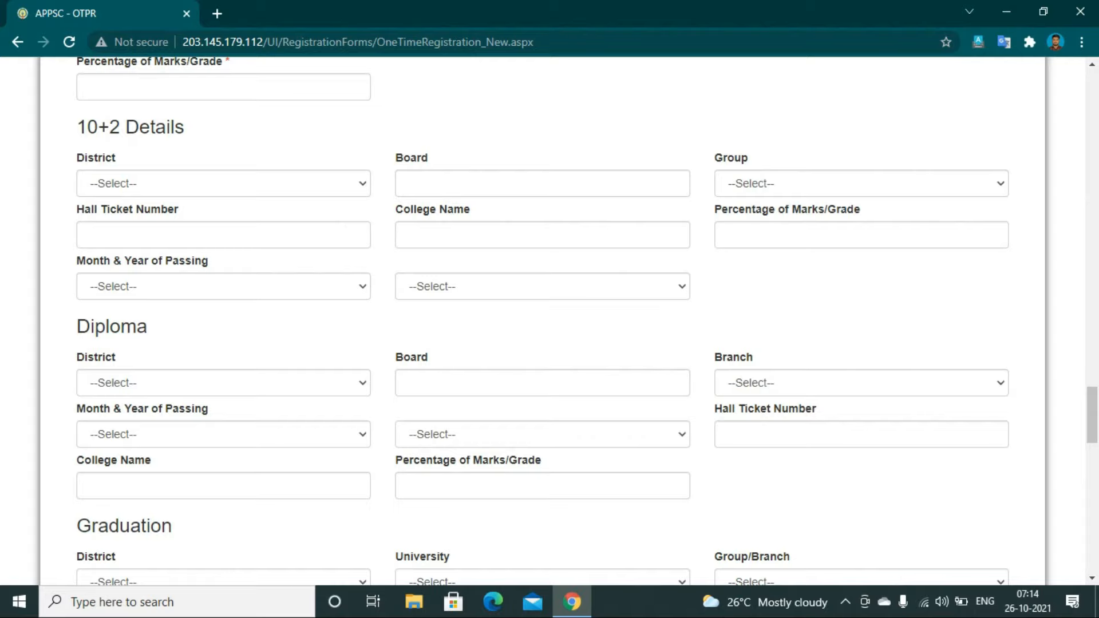
{"action": "scroll", "coordinate": [549, 320], "scroll_direction": "down", "scroll_amount": 3}
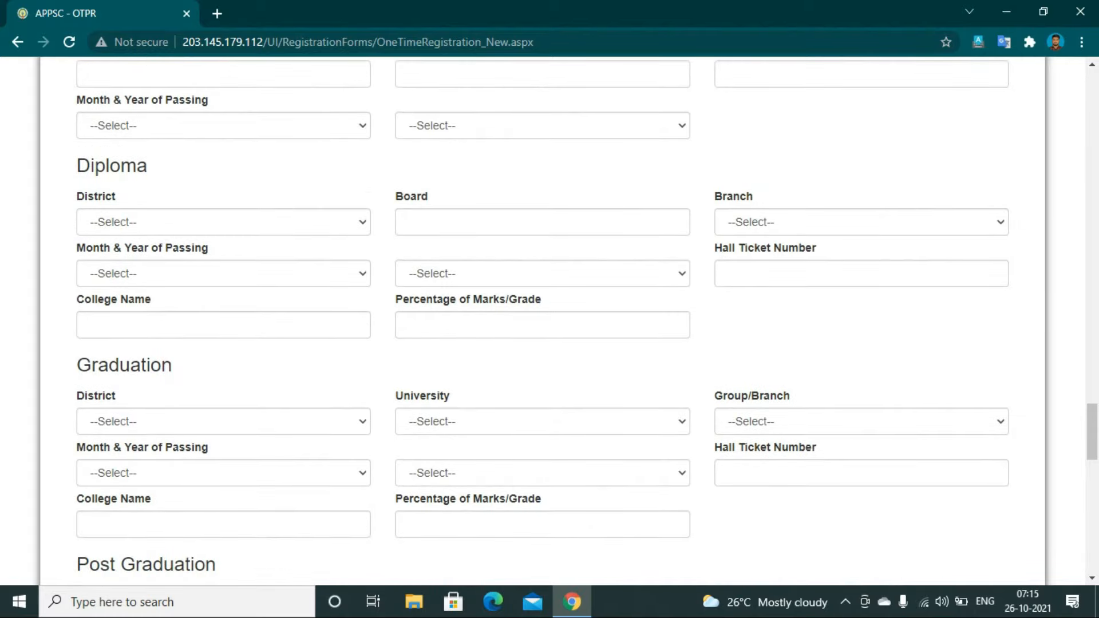
{"action": "scroll", "coordinate": [549, 320], "scroll_direction": "down", "scroll_amount": 1}
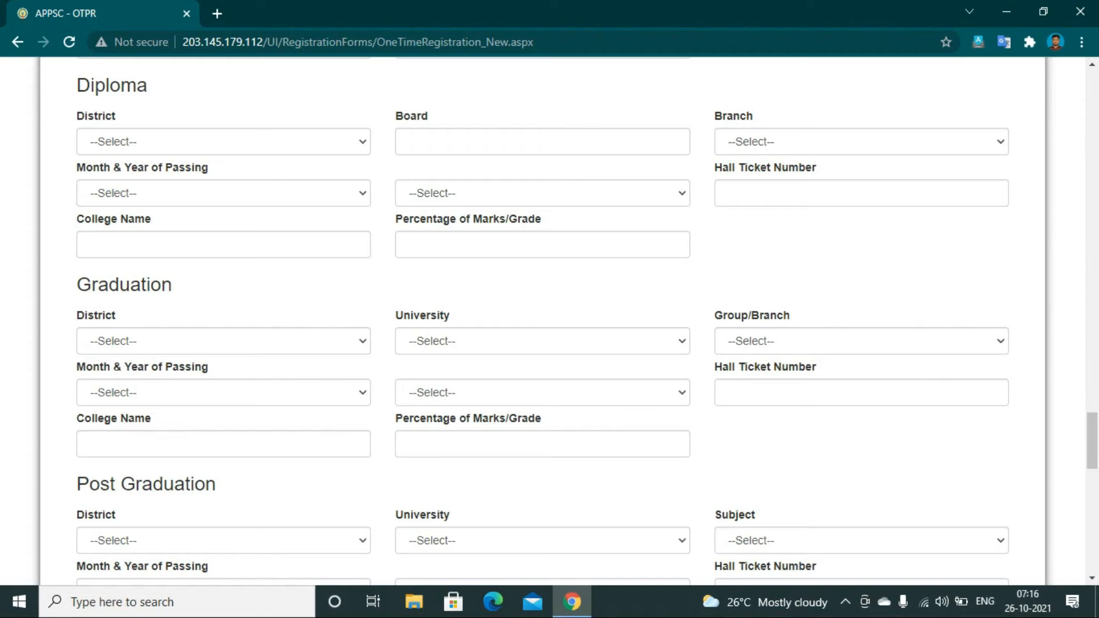
{"action": "scroll", "coordinate": [550, 321], "scroll_direction": "down", "scroll_amount": 3}
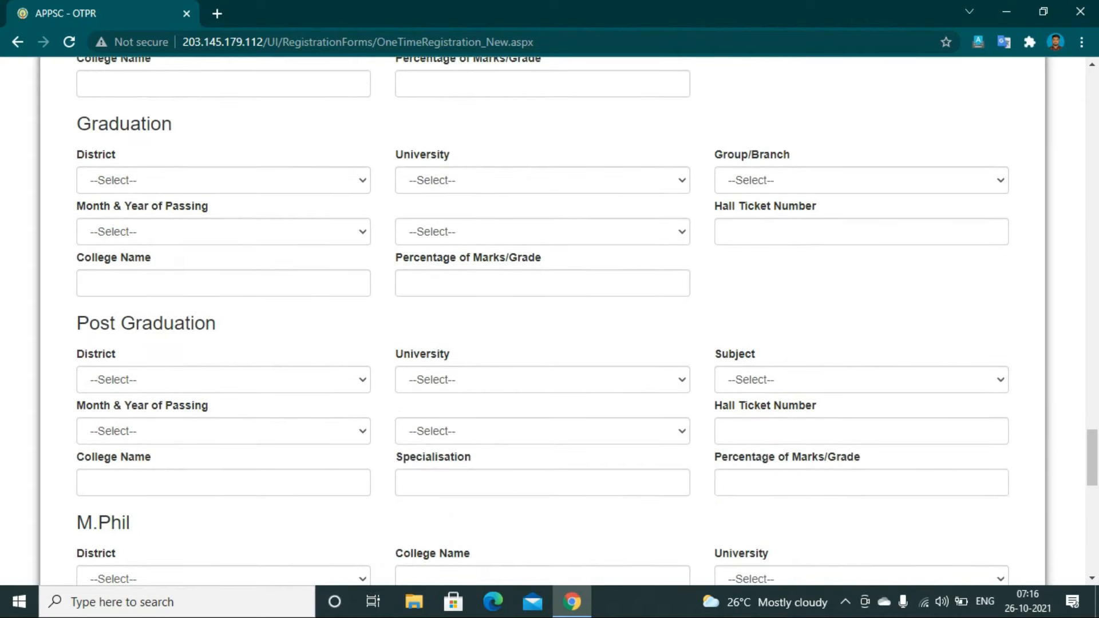
{"action": "scroll", "coordinate": [549, 320], "scroll_direction": "down", "scroll_amount": 4}
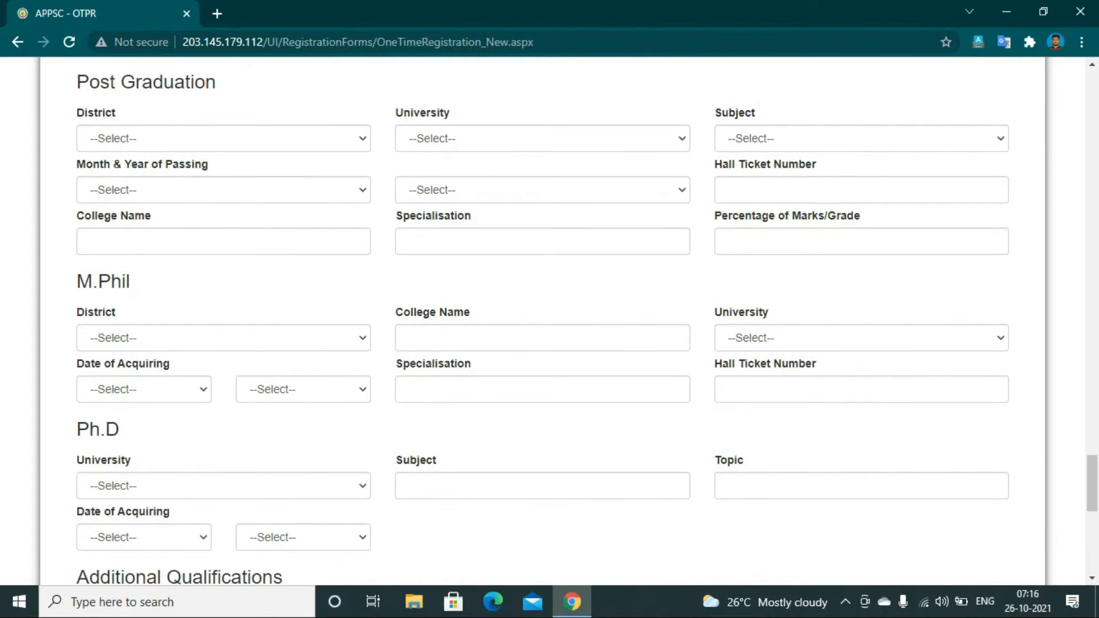
{"action": "scroll", "coordinate": [549, 320], "scroll_direction": "down", "scroll_amount": 3}
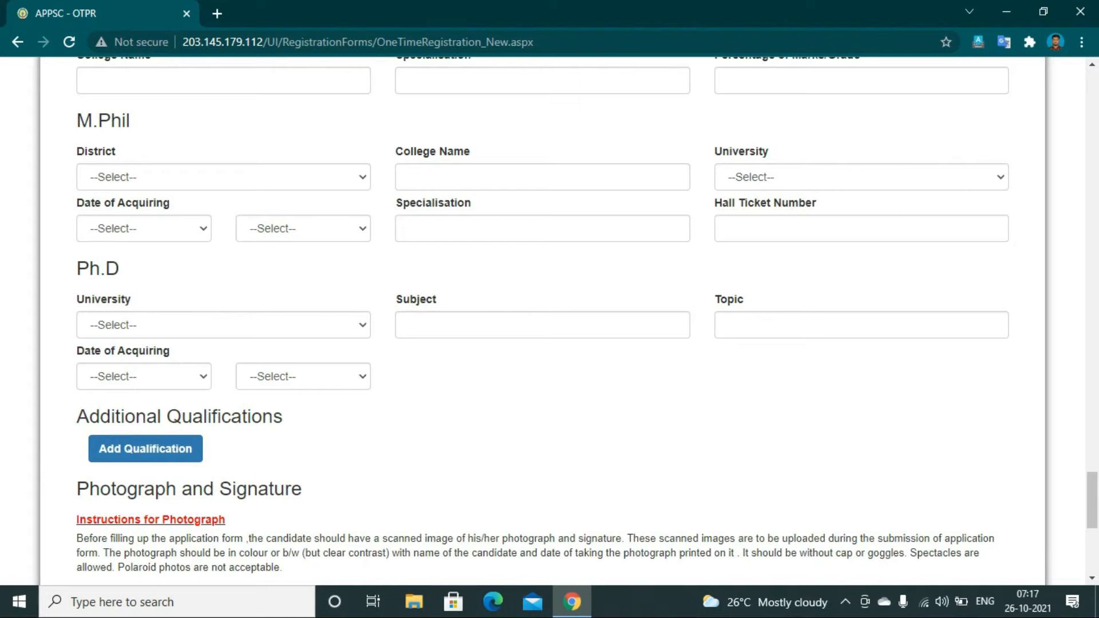
{"action": "scroll", "coordinate": [550, 320], "scroll_direction": "down", "scroll_amount": 6}
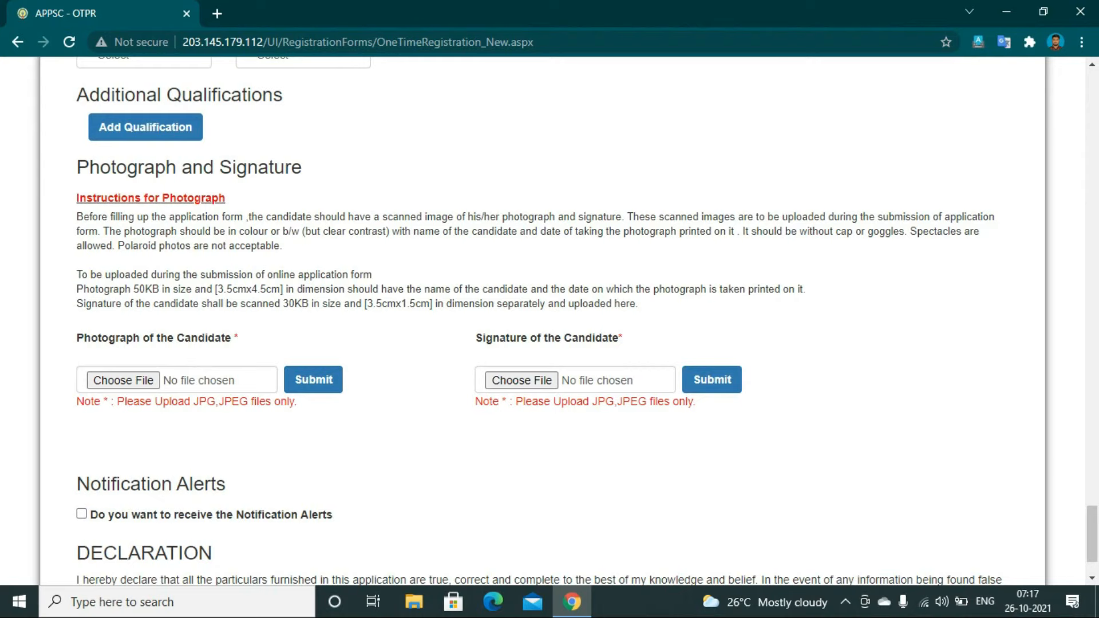
{"action": "scroll", "coordinate": [543, 321], "scroll_direction": "down", "scroll_amount": 1}
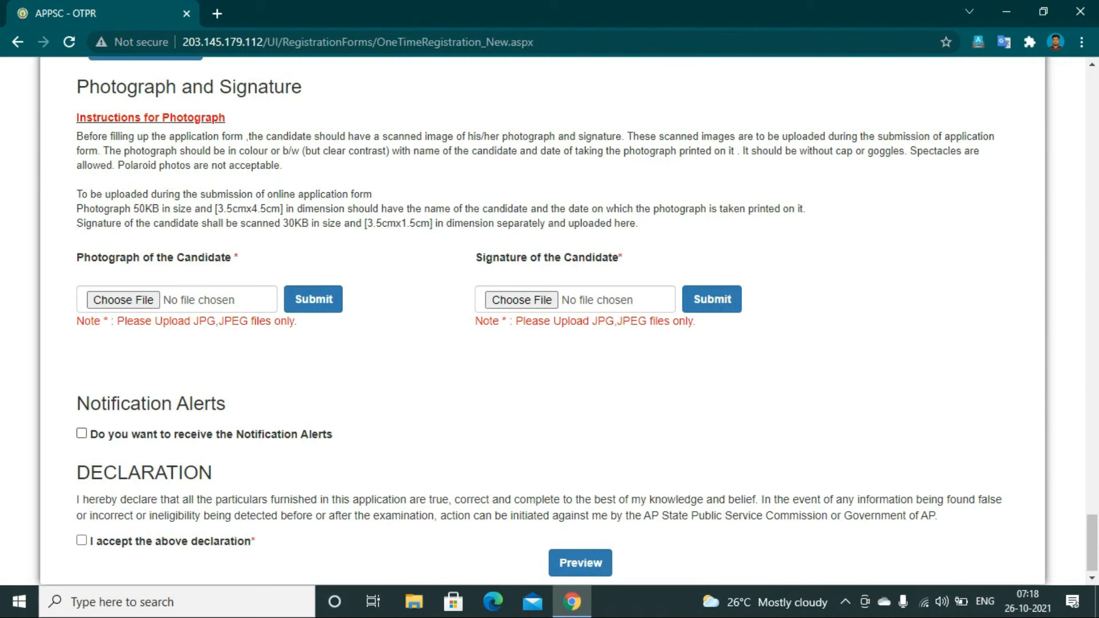
{"action": "scroll", "coordinate": [543, 321], "scroll_direction": "down", "scroll_amount": 1}
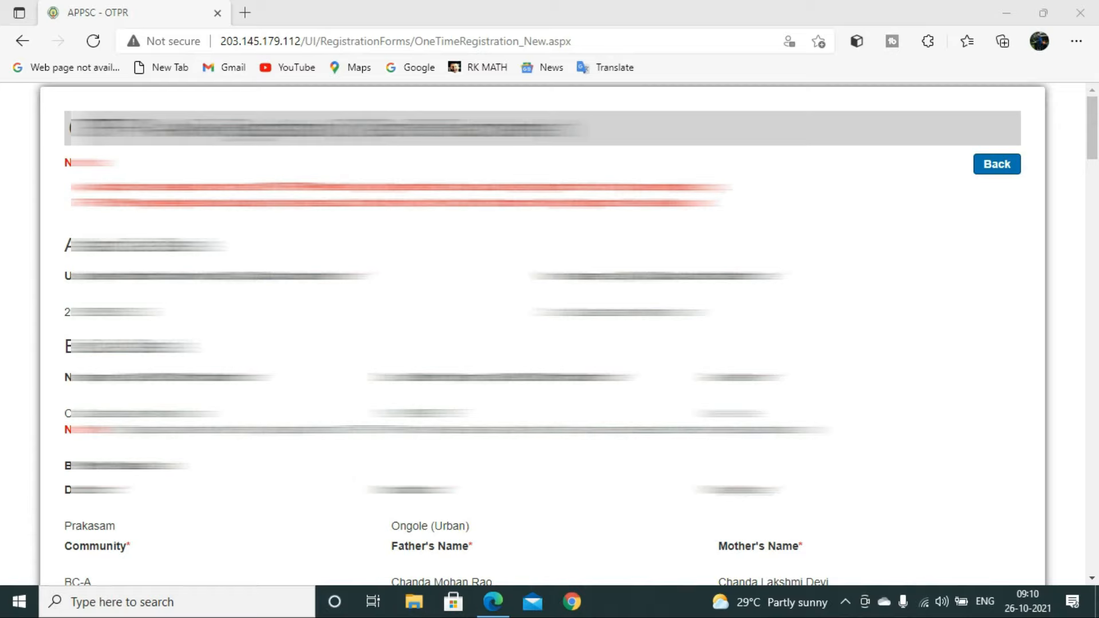
Submit the completed registration from its preview and review the printable OTPR receipt through to its end.
{"action": "scroll", "coordinate": [543, 334], "scroll_direction": "down", "scroll_amount": 20}
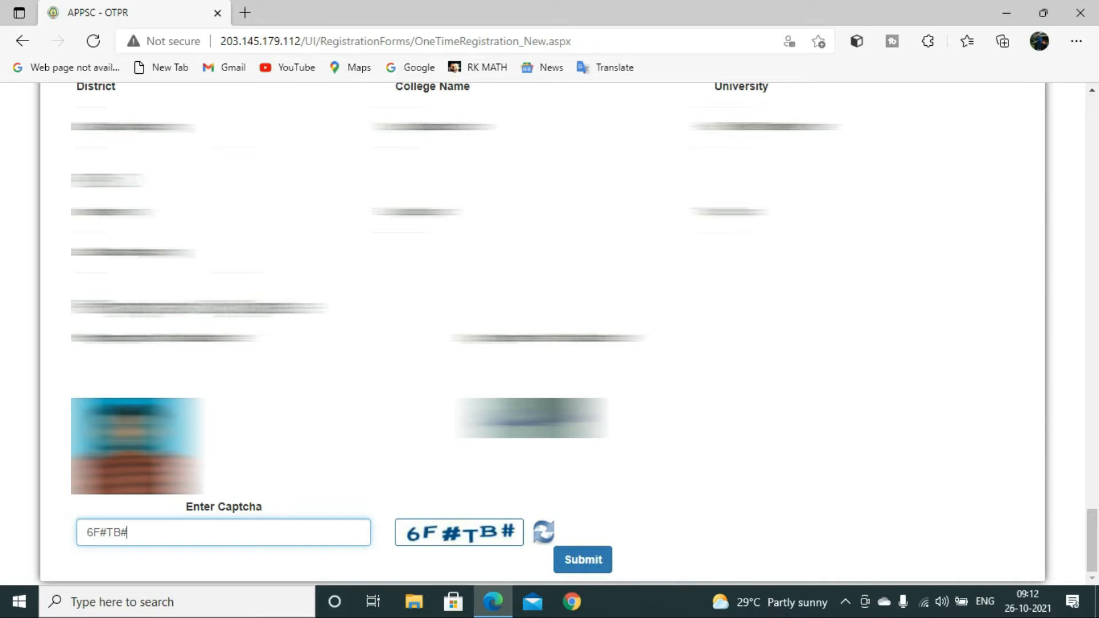
{"action": "left_click", "coordinate": [583, 560]}
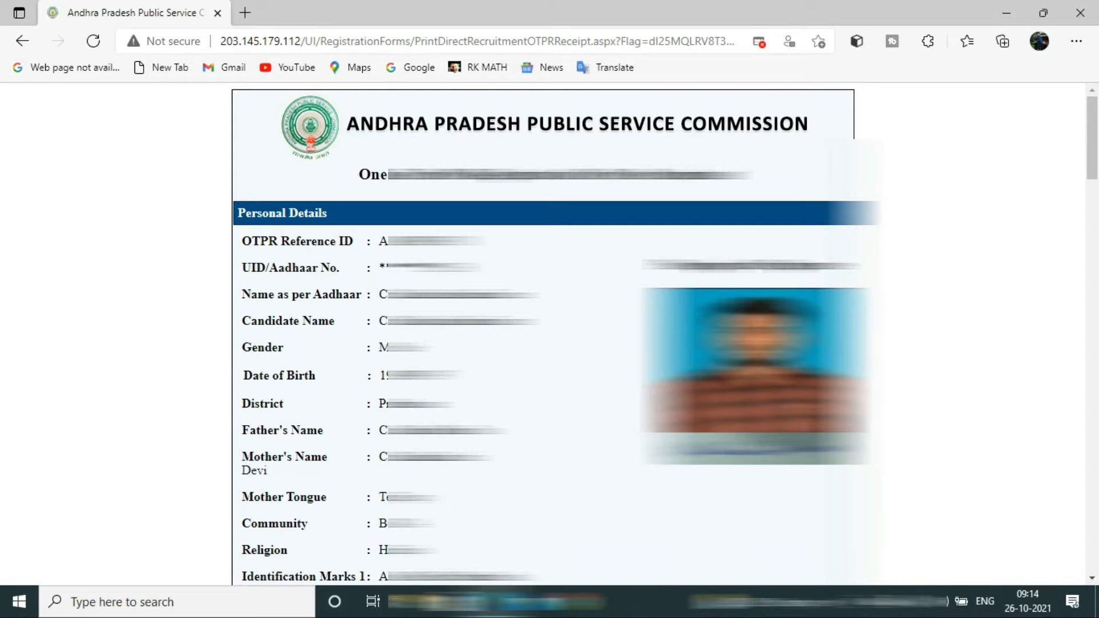
{"action": "scroll", "coordinate": [663, 333], "scroll_direction": "down", "scroll_amount": 20}
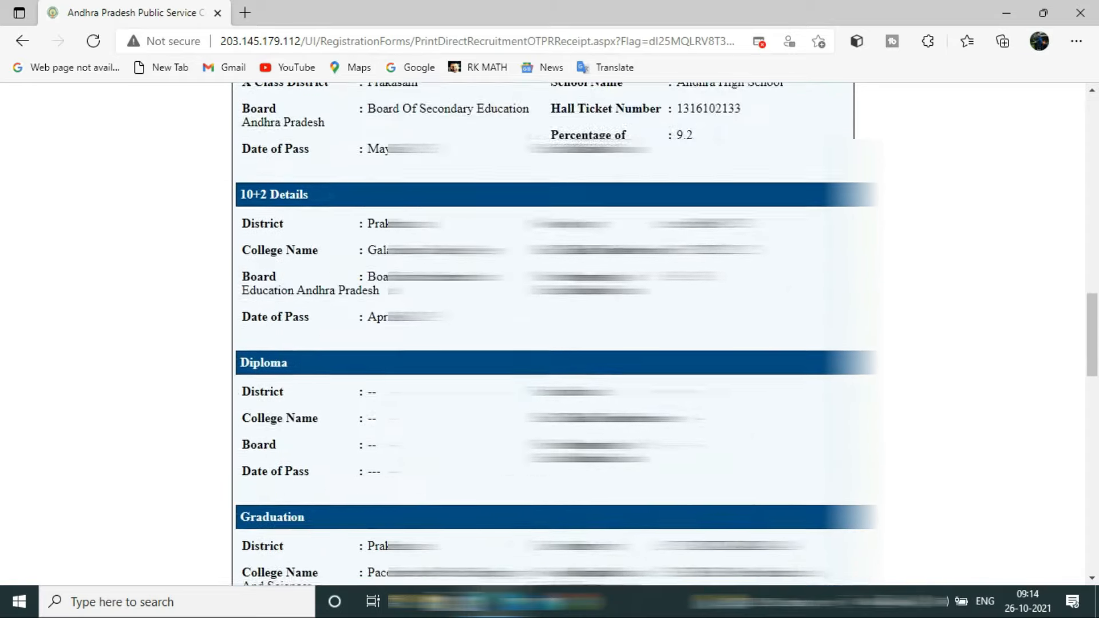
{"action": "scroll", "coordinate": [549, 332], "scroll_direction": "down", "scroll_amount": 10}
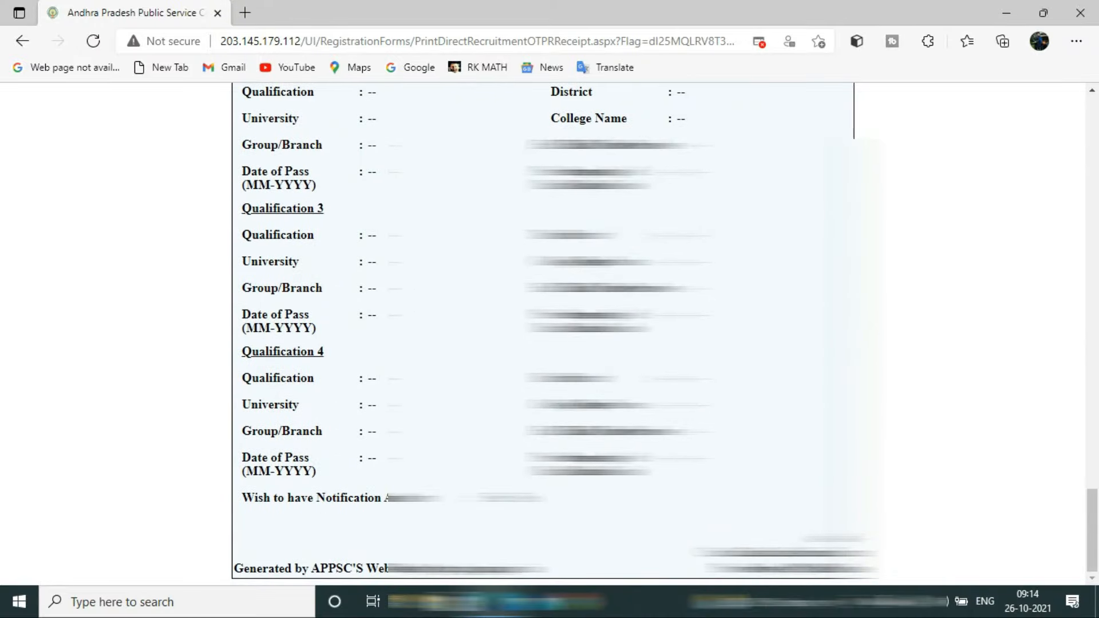
Print the OTPR receipt to PDF and save it in the Documents folder as "appsc otpr id".
{"action": "scroll", "coordinate": [549, 331], "scroll_direction": "up", "scroll_amount": 9}
{"action": "scroll", "coordinate": [549, 332], "scroll_direction": "up", "scroll_amount": 20}
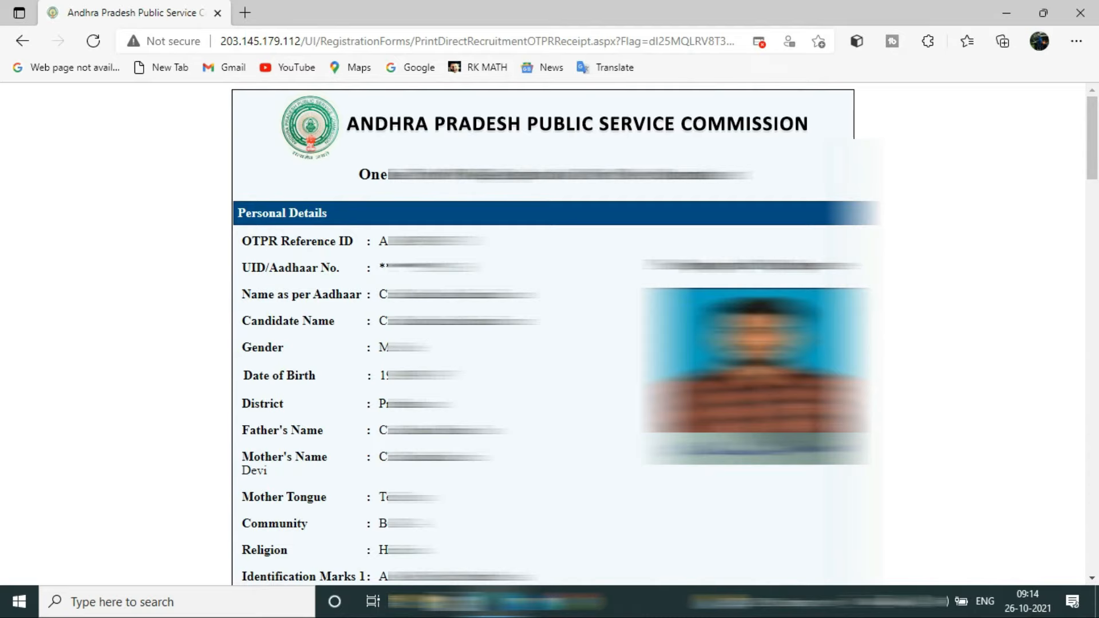
{"action": "key", "text": "ctrl+p"}
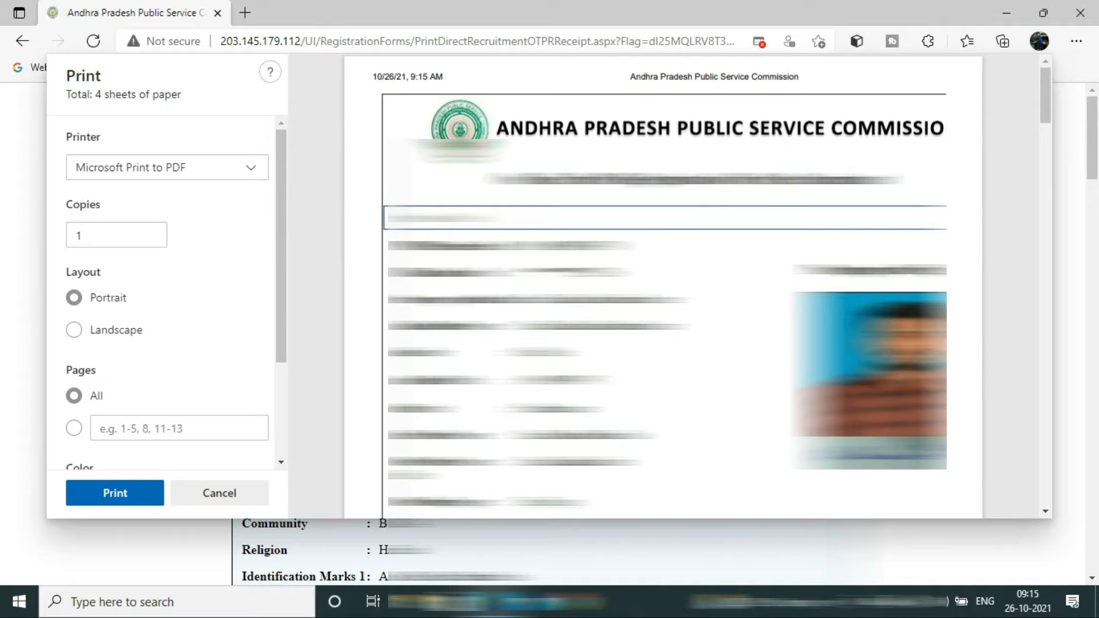
{"action": "scroll", "coordinate": [167, 293], "scroll_direction": "down", "scroll_amount": 3}
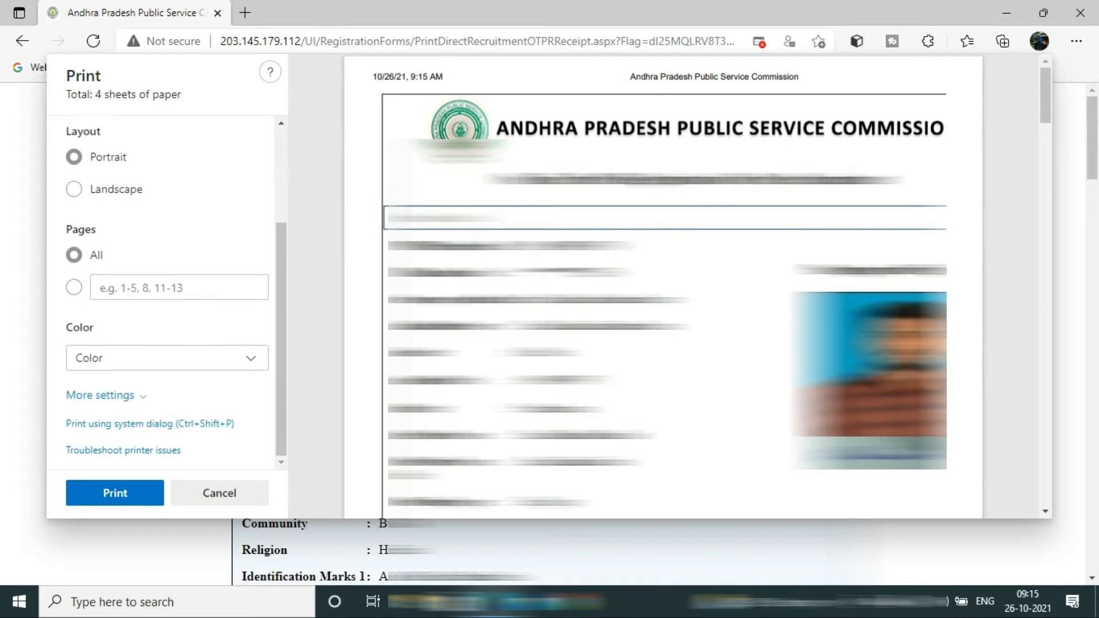
{"action": "left_click", "coordinate": [115, 493]}
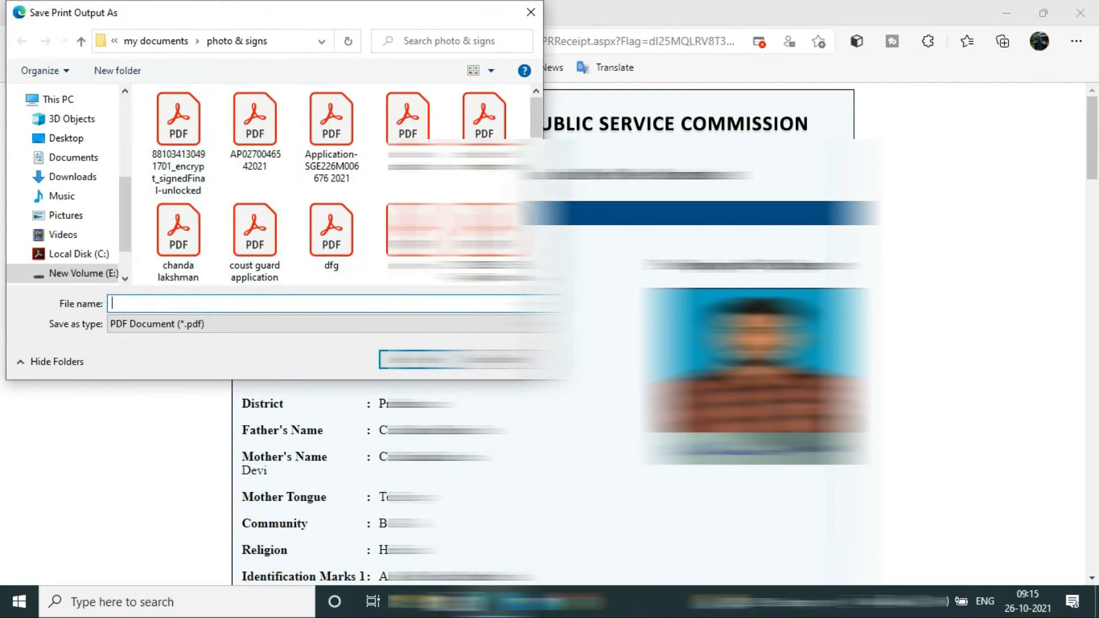
{"action": "scroll", "coordinate": [65, 215], "scroll_direction": "up", "scroll_amount": 2}
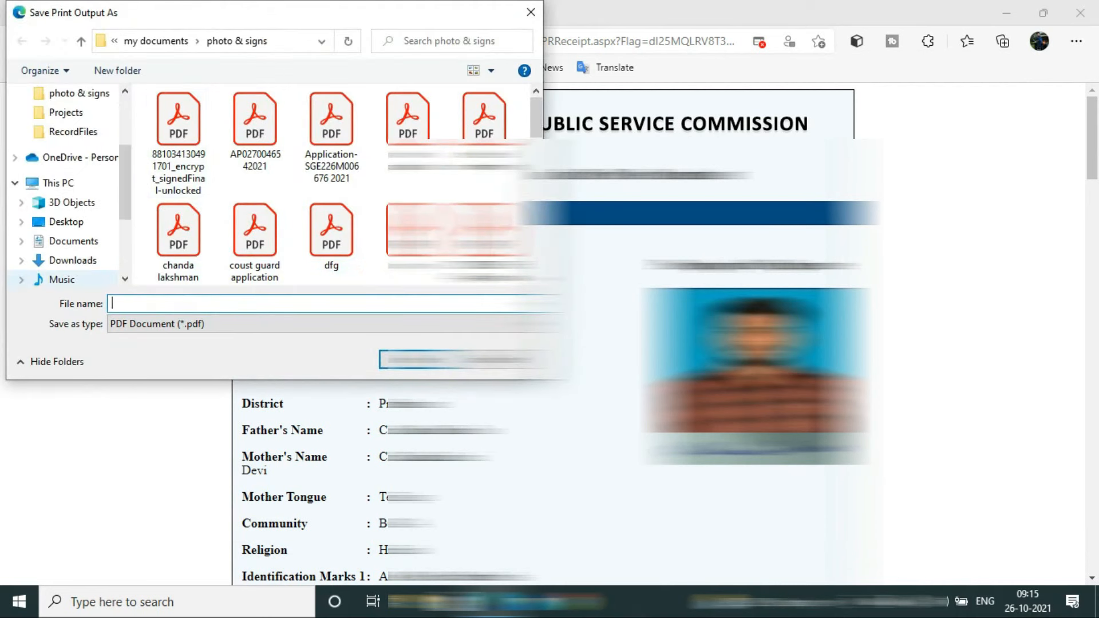
{"action": "left_click", "coordinate": [79, 94]}
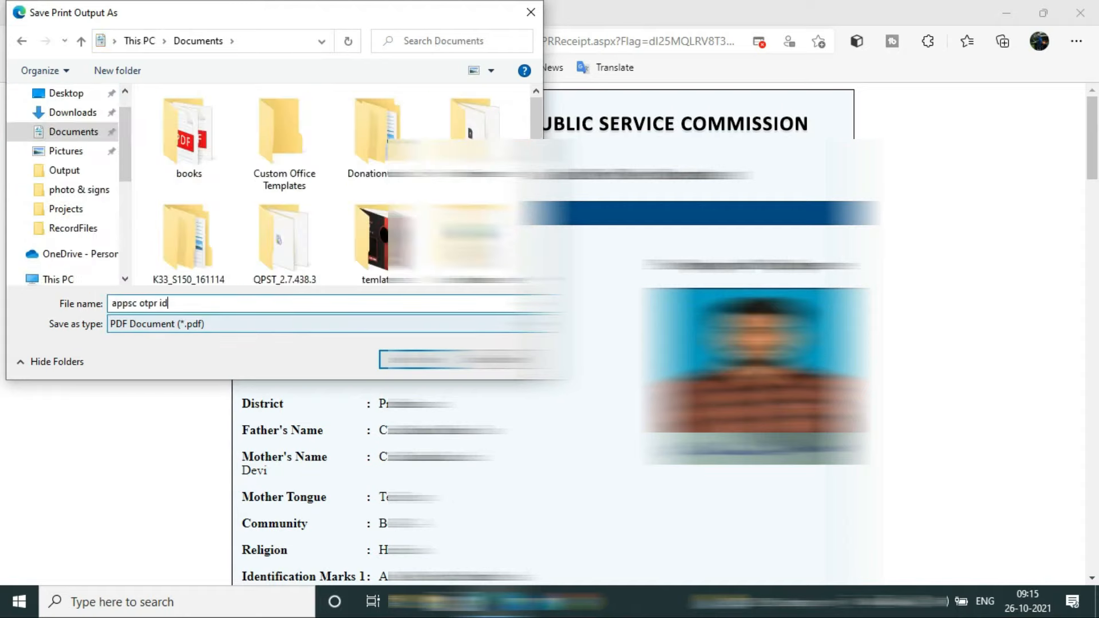
{"action": "left_click", "coordinate": [424, 360]}
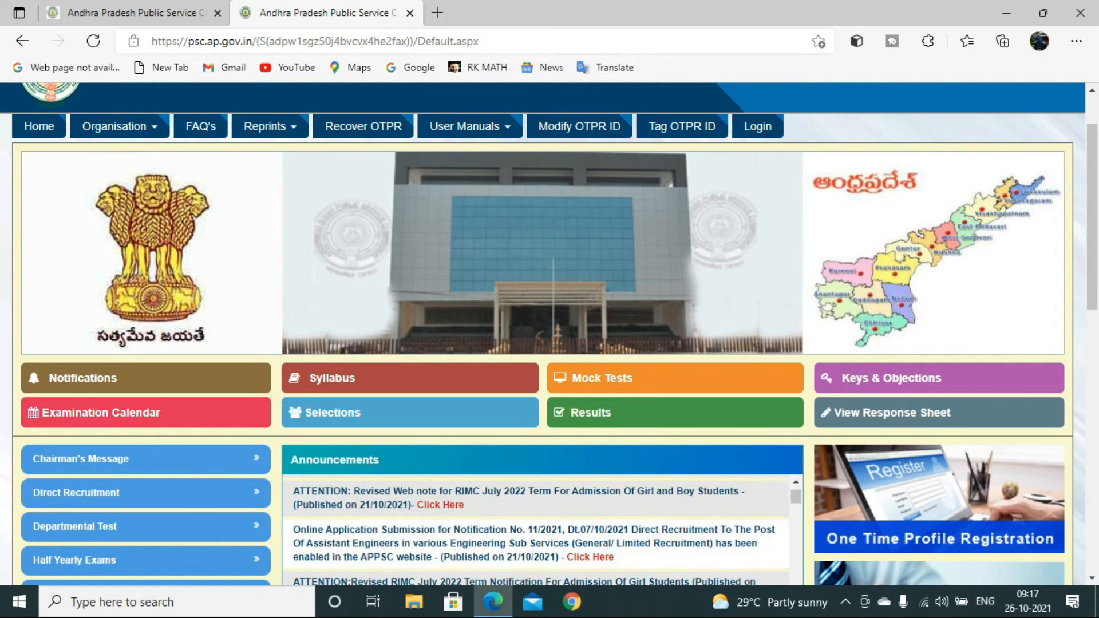
From the Notification No. 11/2021 announcement, register a new user login with the OTPR ID, mobile number and a confirmed preferred password.
{"action": "left_click", "coordinate": [590, 557]}
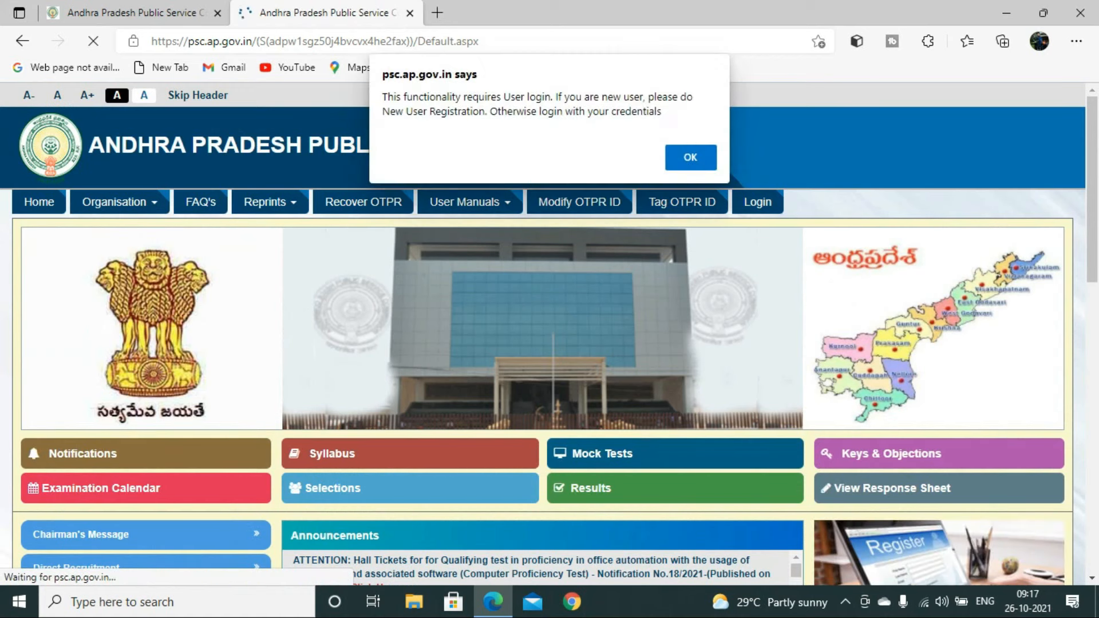
{"action": "key", "text": "Return"}
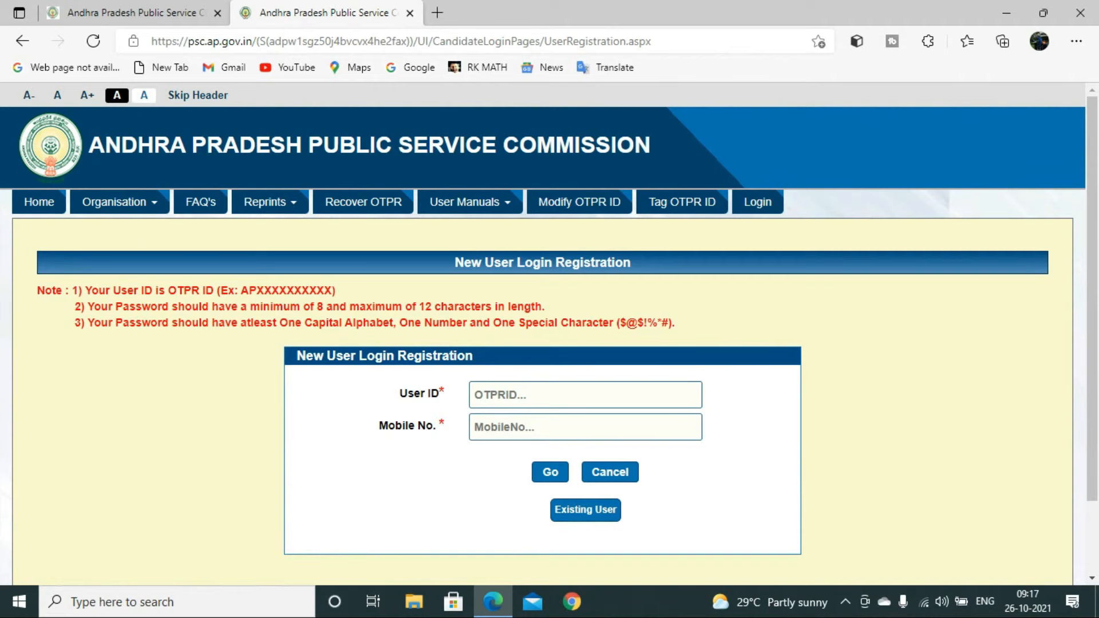
{"action": "left_click", "coordinate": [585, 394]}
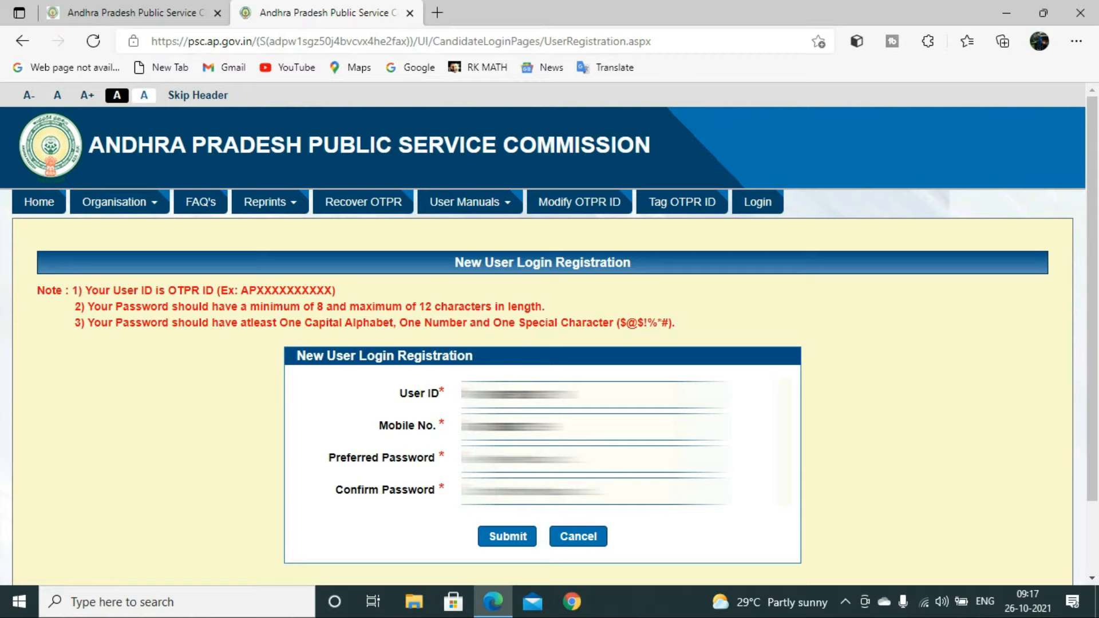
{"action": "left_click", "coordinate": [593, 459]}
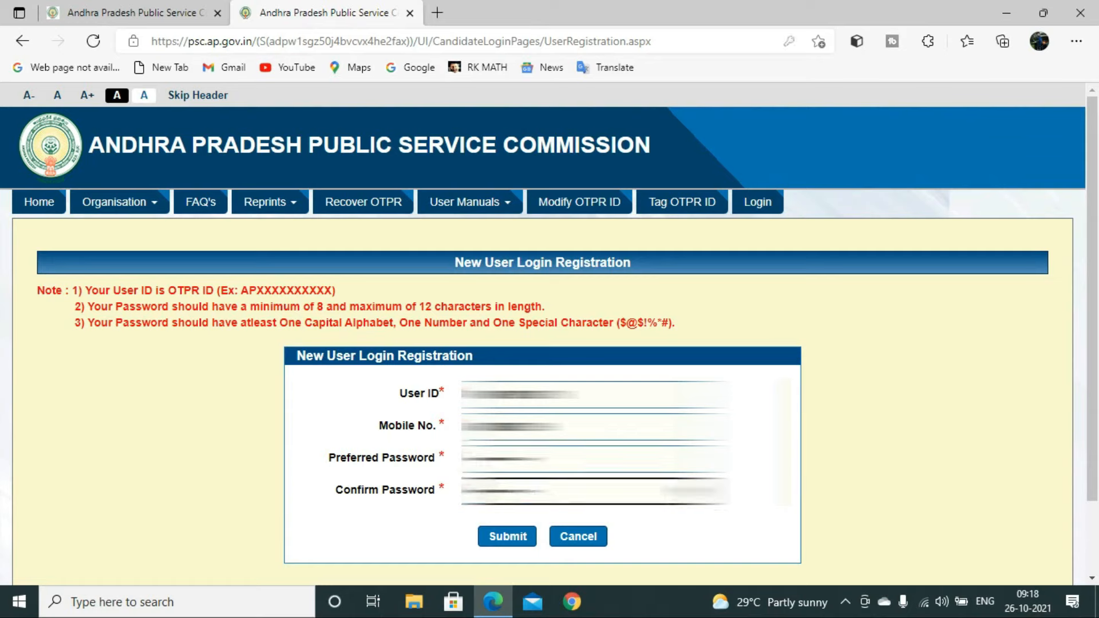
{"action": "left_click", "coordinate": [507, 536]}
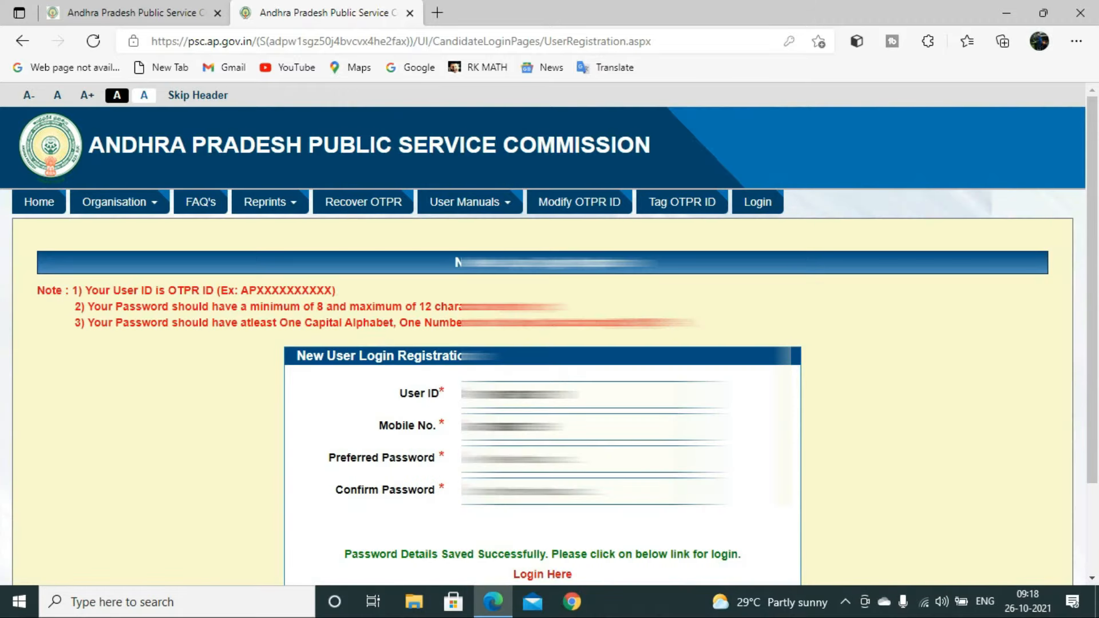
Go to the user login page and log in with the OTPR ID, account password and captcha.
{"action": "scroll", "coordinate": [543, 343], "scroll_direction": "down", "scroll_amount": 2}
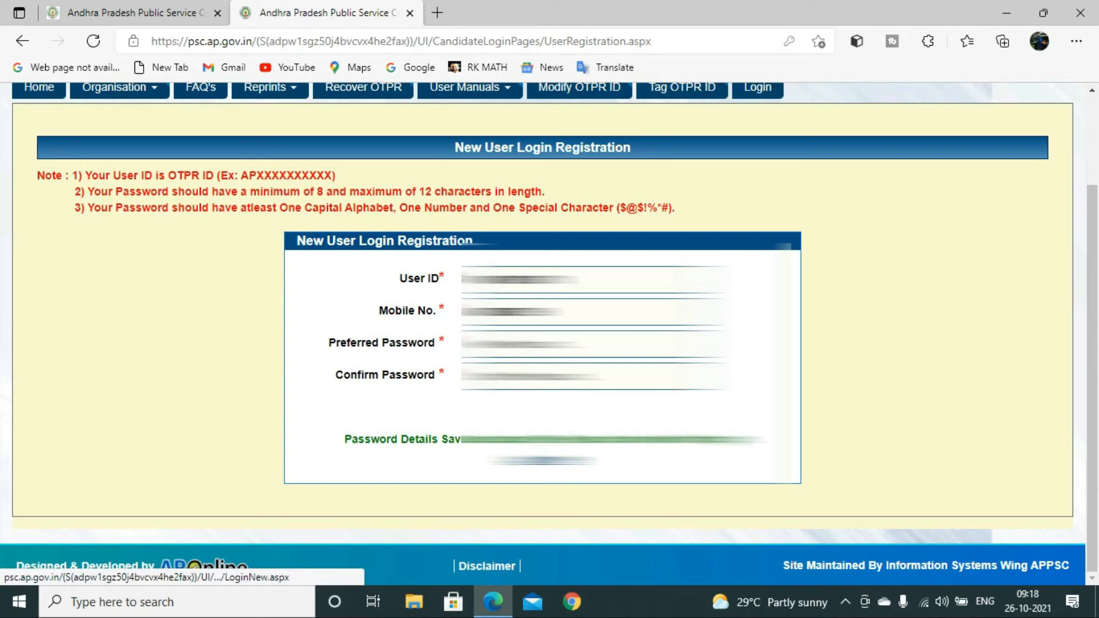
{"action": "left_click", "coordinate": [542, 460]}
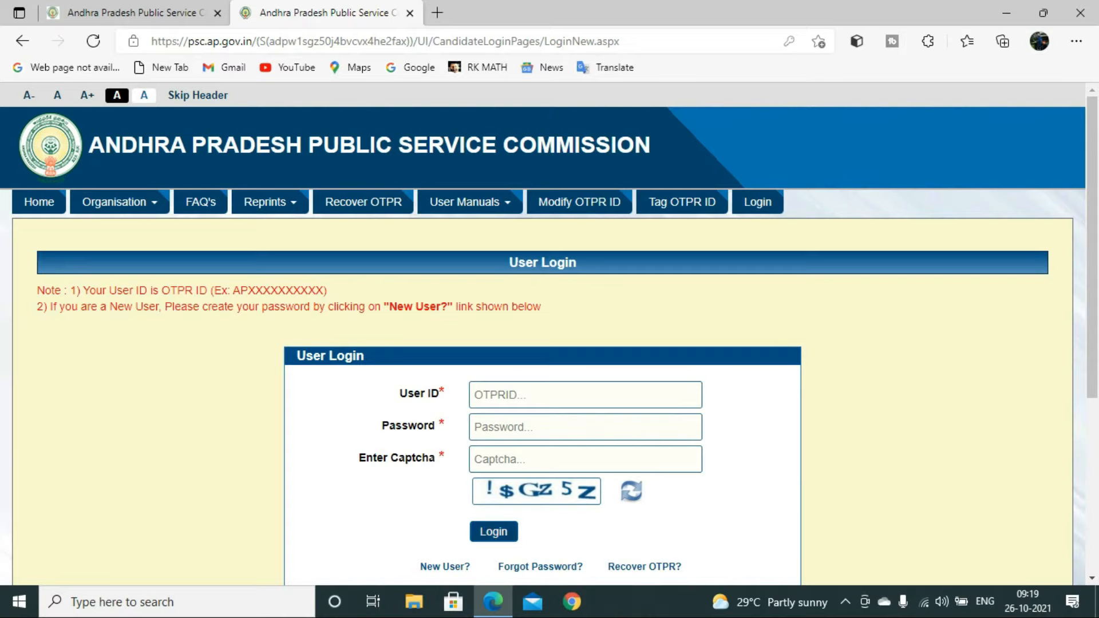
{"action": "left_click", "coordinate": [493, 531]}
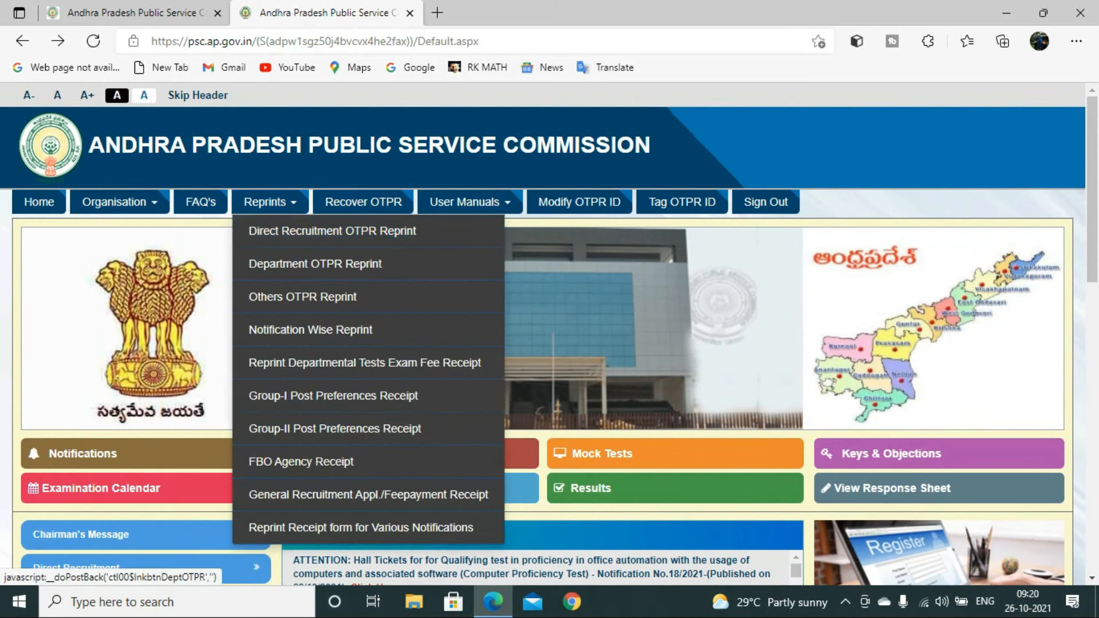
Open the Online Application Submission list from the Notification No. 11/2021 announcement and answer No to the EWS modification question.
{"action": "scroll", "coordinate": [550, 335], "scroll_direction": "down", "scroll_amount": 4}
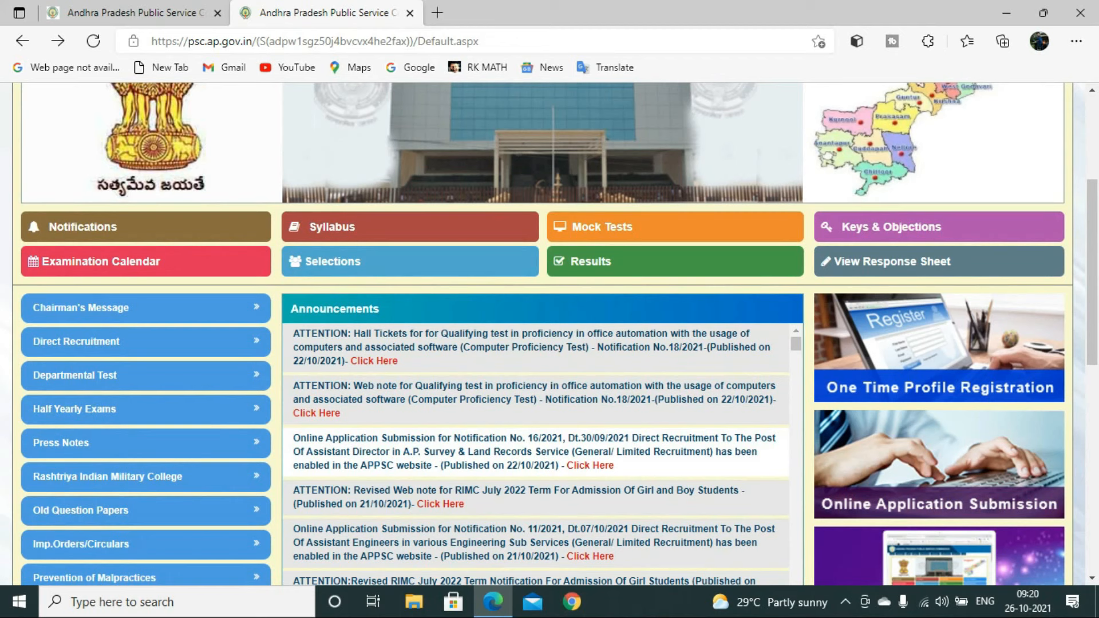
{"action": "scroll", "coordinate": [590, 481], "scroll_direction": "down", "scroll_amount": 1}
{"action": "left_click", "coordinate": [590, 481]}
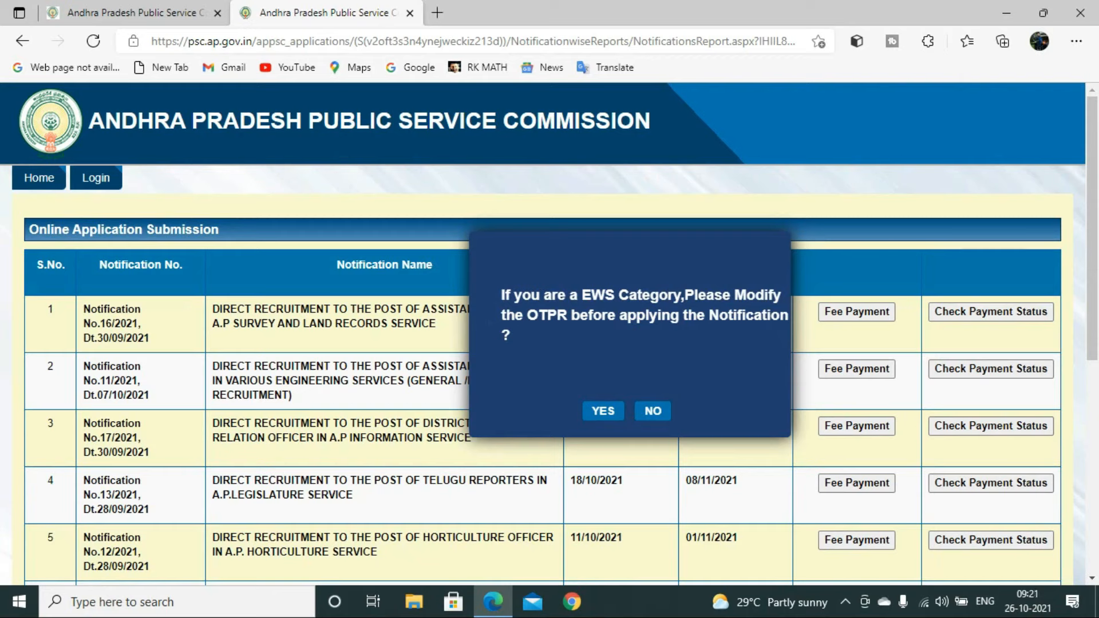
{"action": "left_click", "coordinate": [652, 411]}
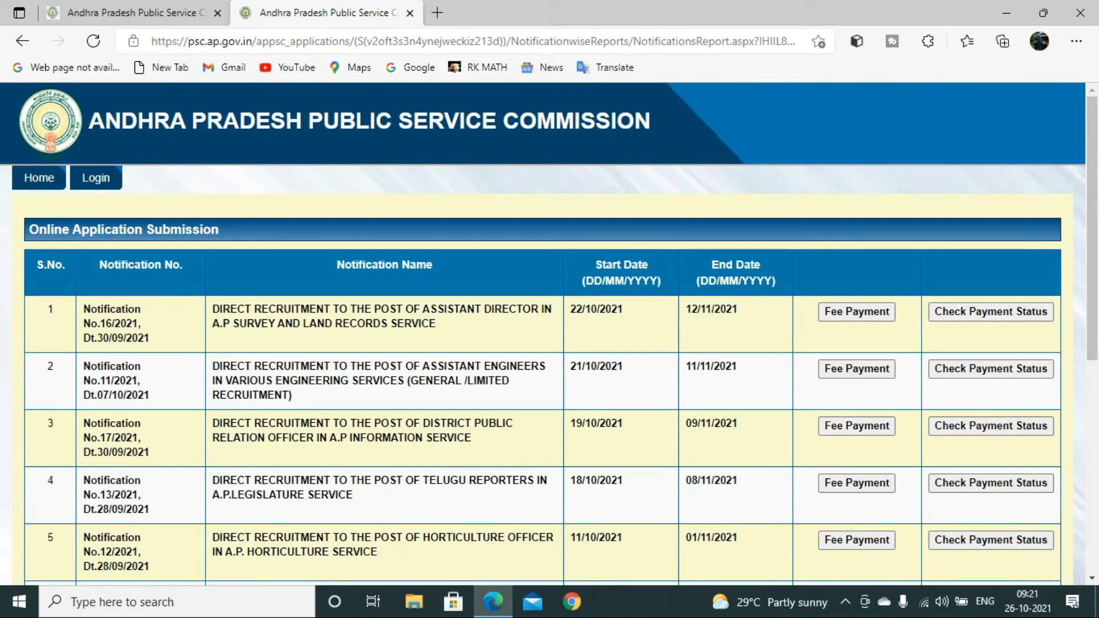
Open the fee payment form for Notification No.11/2021, Assistant Engineers, and declare the detailed notification as read.
{"action": "scroll", "coordinate": [548, 340], "scroll_direction": "down", "scroll_amount": 1}
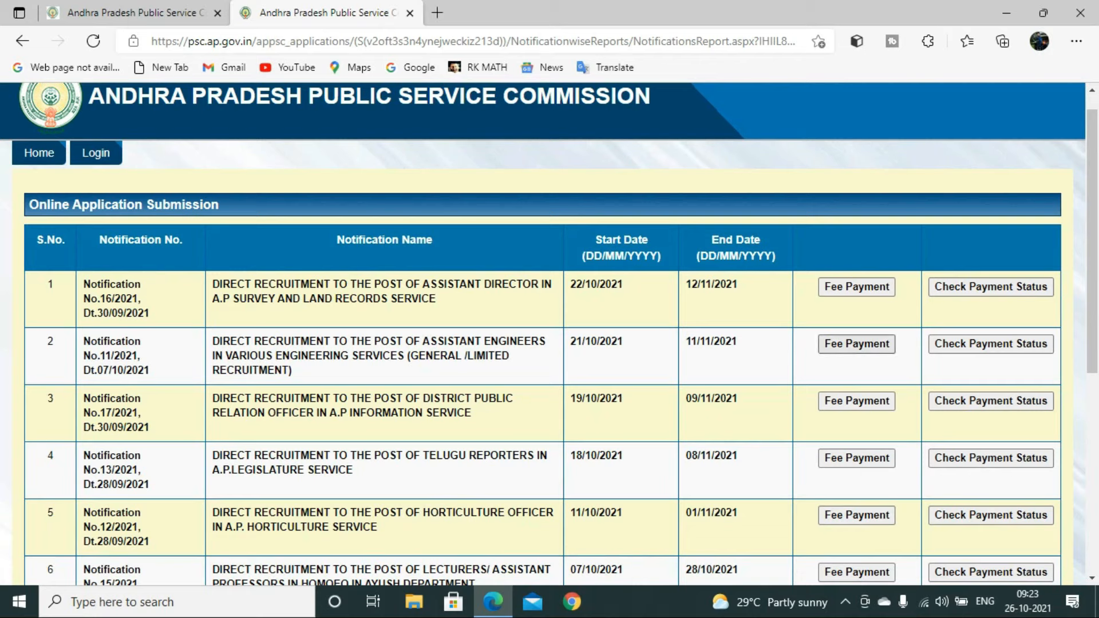
{"action": "left_click", "coordinate": [856, 343]}
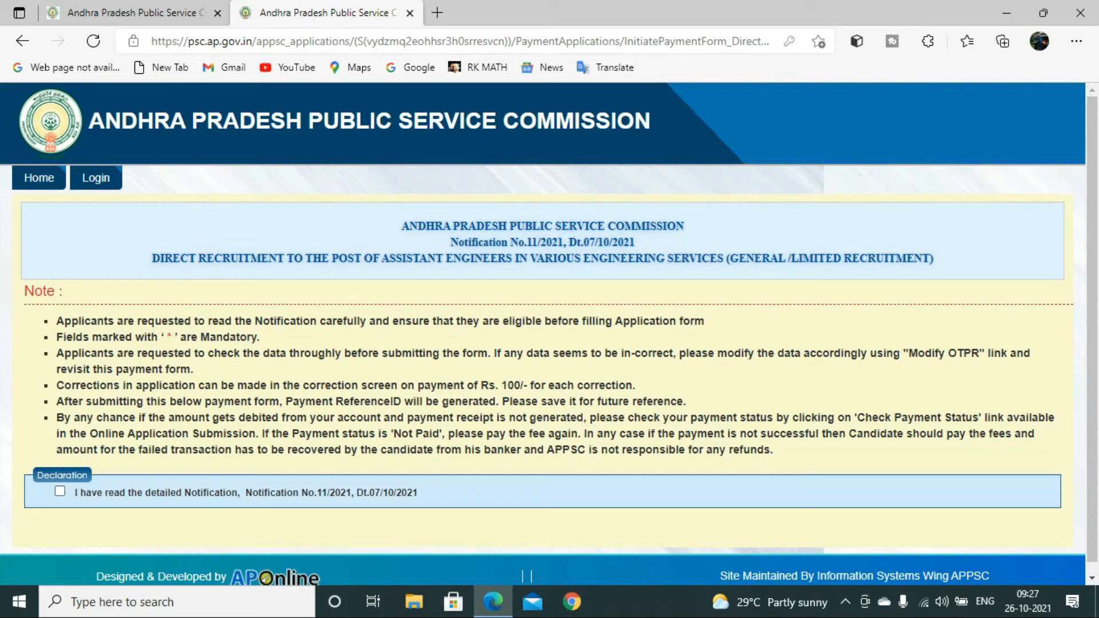
{"action": "left_click", "coordinate": [60, 491]}
{"action": "scroll", "coordinate": [550, 337], "scroll_direction": "down", "scroll_amount": 4}
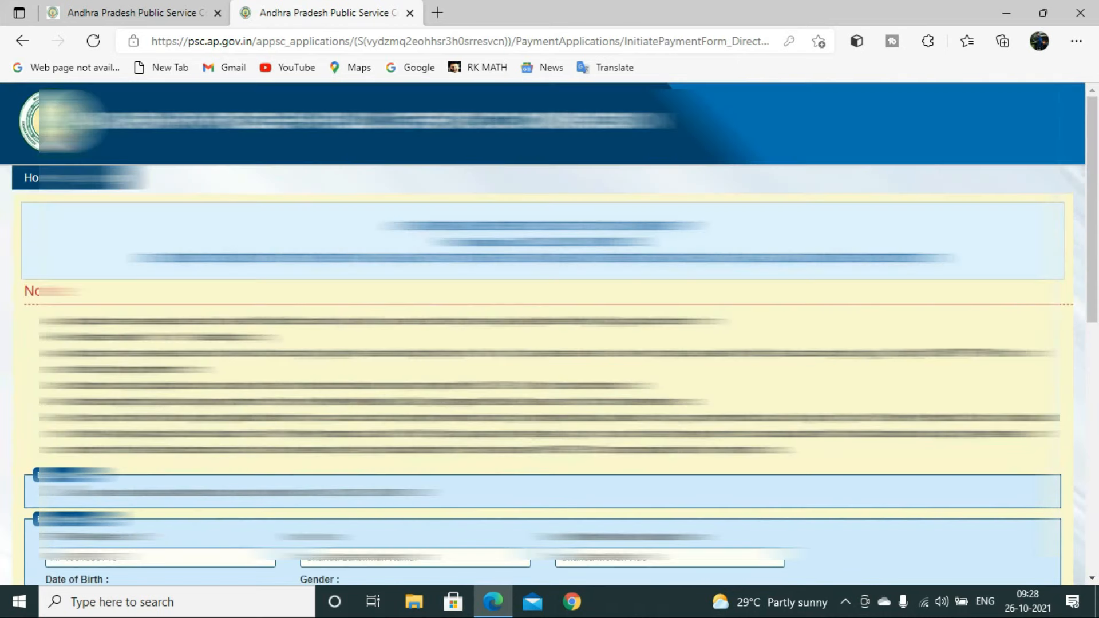
Answer Yes to local to Andhra Pradesh, No to White card holder and state government employee, and accept the payment form's declaration.
{"action": "scroll", "coordinate": [543, 334], "scroll_direction": "down", "scroll_amount": 10}
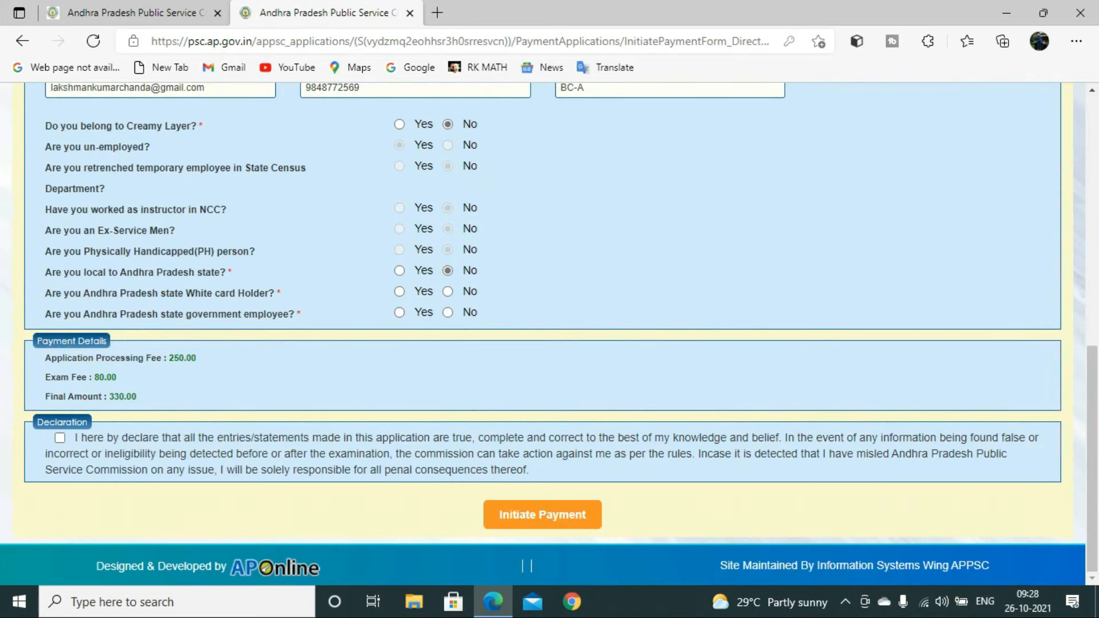
{"action": "left_click", "coordinate": [400, 271]}
{"action": "scroll", "coordinate": [549, 333], "scroll_direction": "down", "scroll_amount": 10}
{"action": "left_click", "coordinate": [448, 291]}
{"action": "scroll", "coordinate": [448, 292], "scroll_direction": "down", "scroll_amount": 7}
{"action": "left_click", "coordinate": [447, 312]}
{"action": "scroll", "coordinate": [447, 313], "scroll_direction": "down", "scroll_amount": 8}
{"action": "left_click", "coordinate": [60, 438]}
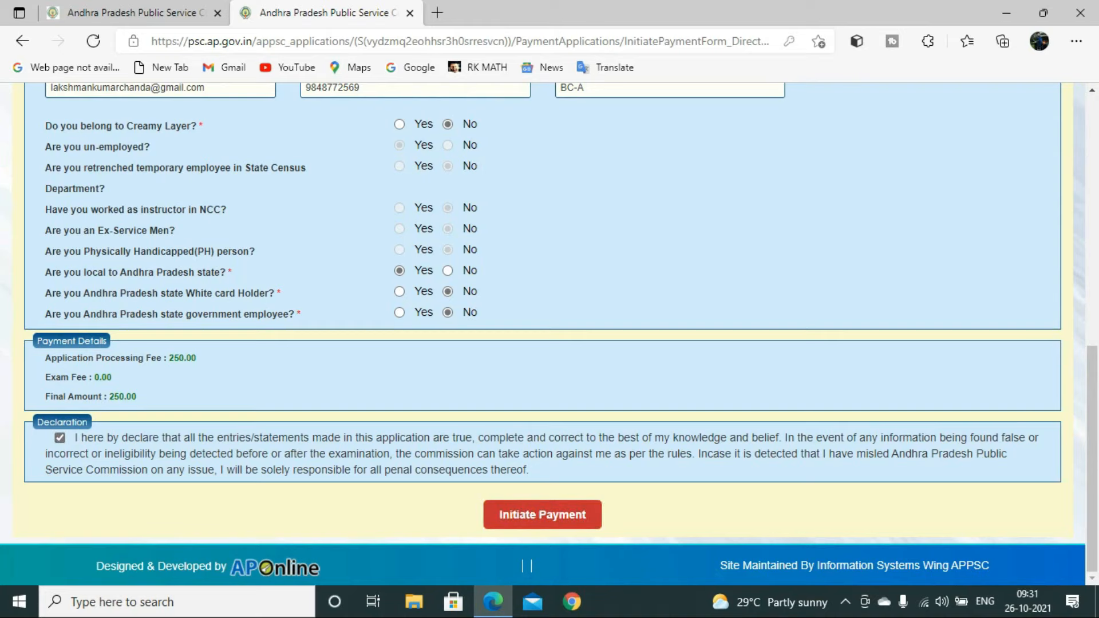
Initiate the fee payment, continue to the payment options and select the APOnline Payment Gateway.
{"action": "left_click", "coordinate": [542, 515]}
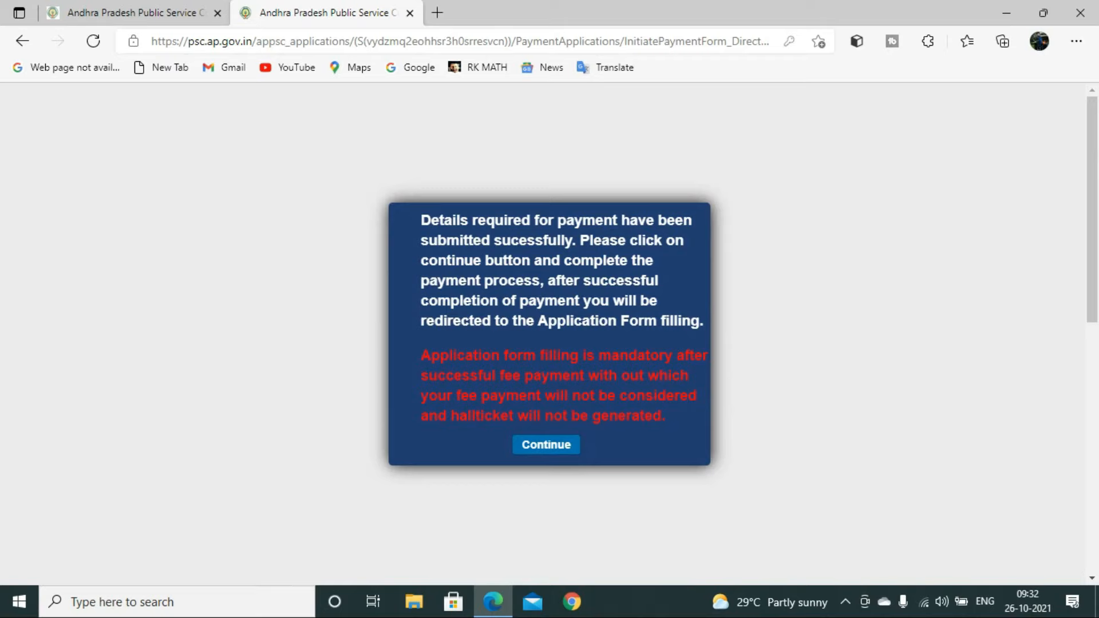
{"action": "left_click", "coordinate": [546, 445]}
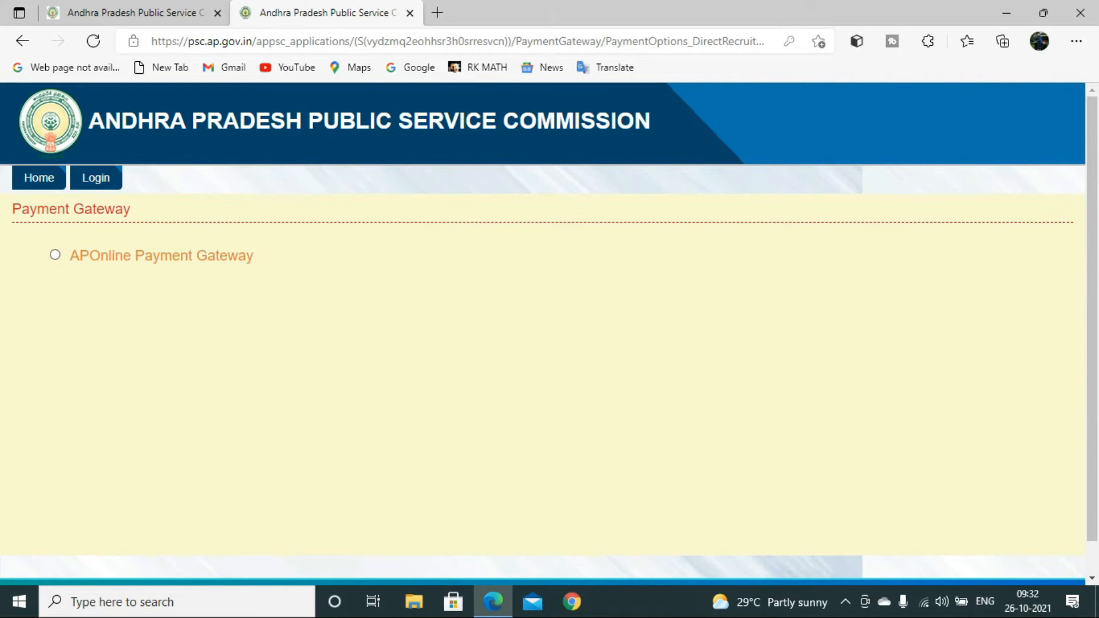
{"action": "left_click", "coordinate": [55, 255]}
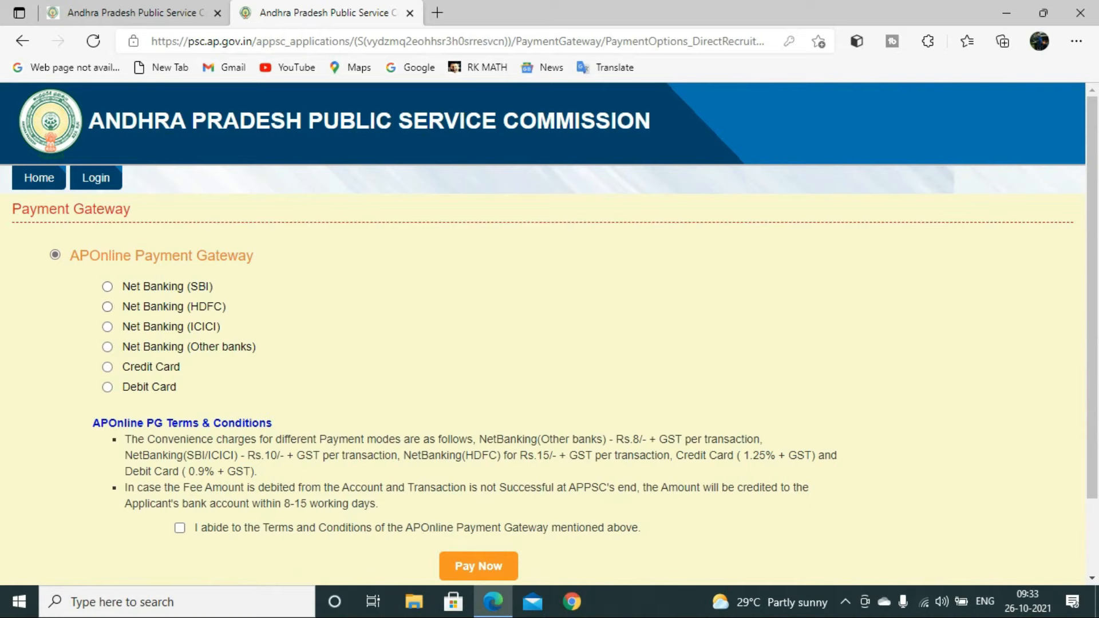
Pay the application fee by Debit Card and authenticate the transaction with the bank's one-time password.
{"action": "left_click", "coordinate": [107, 388]}
{"action": "scroll", "coordinate": [543, 366], "scroll_direction": "down", "scroll_amount": 1}
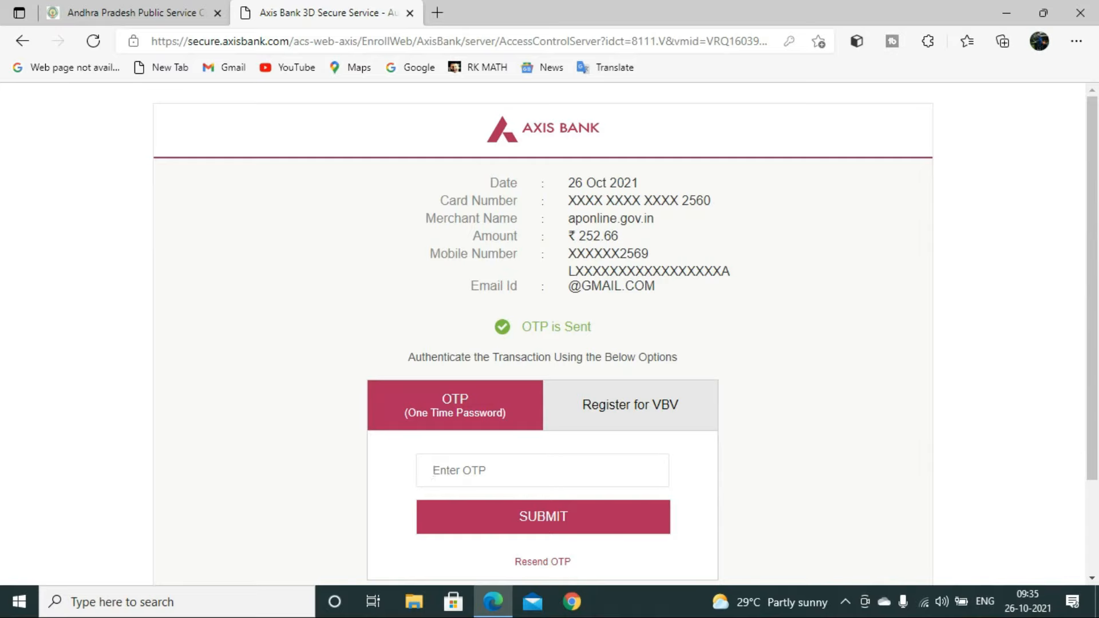
{"action": "type", "text": "••••••"}
{"action": "key", "text": "Return"}
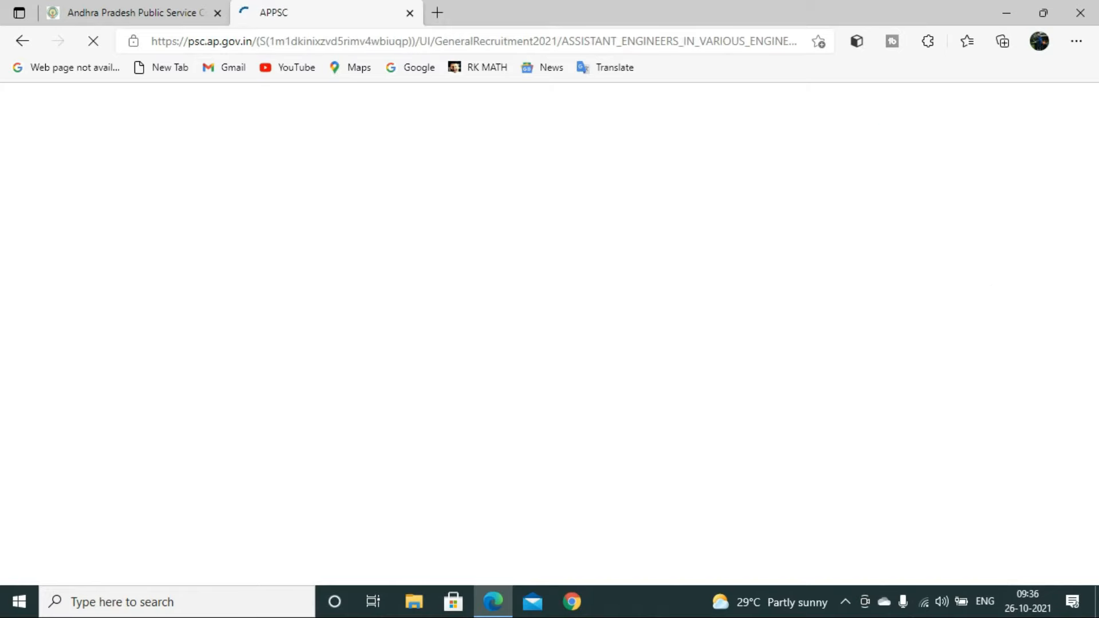
Answer No to needing a scribe and No to having migrated from Telangana in the application's Personal Details section.
{"action": "scroll", "coordinate": [542, 334], "scroll_direction": "down", "scroll_amount": 6}
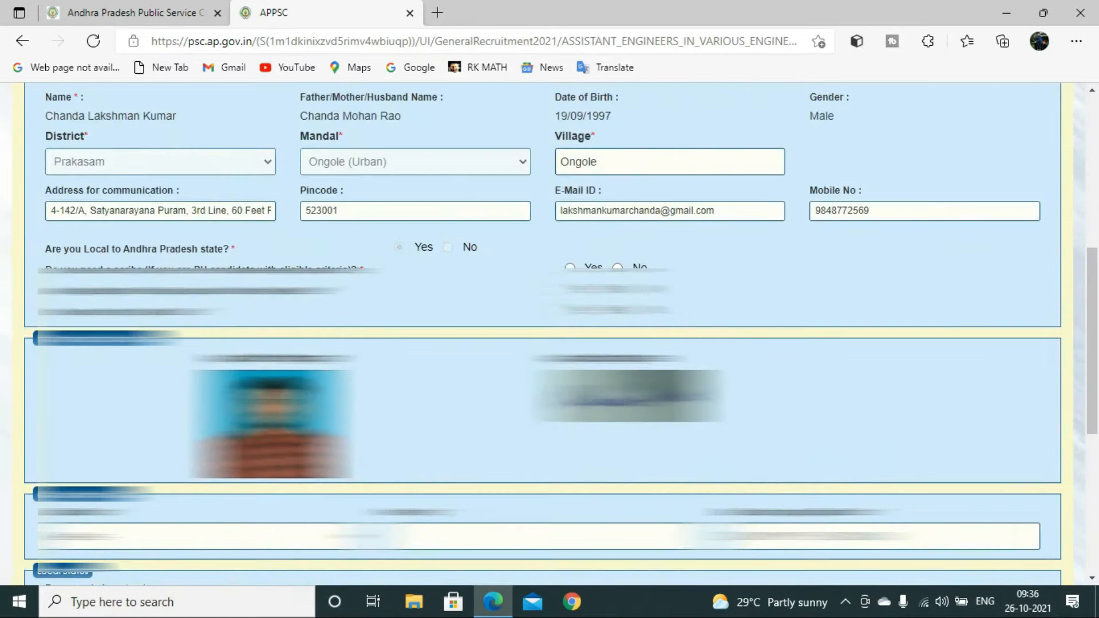
{"action": "scroll", "coordinate": [543, 334], "scroll_direction": "up", "scroll_amount": 5}
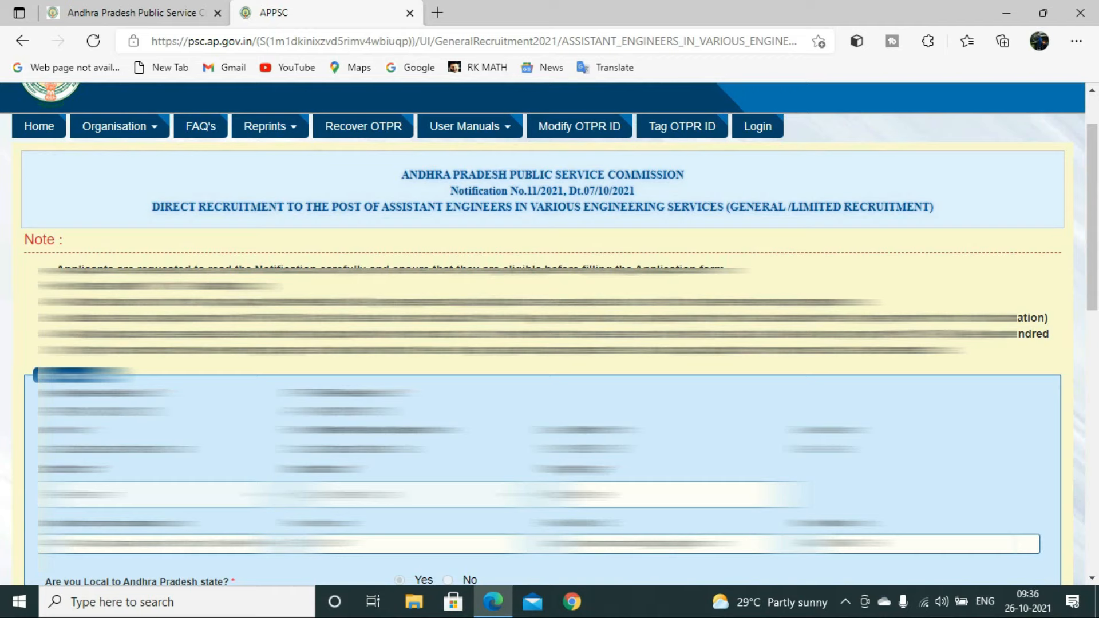
{"action": "scroll", "coordinate": [549, 343], "scroll_direction": "down", "scroll_amount": 1}
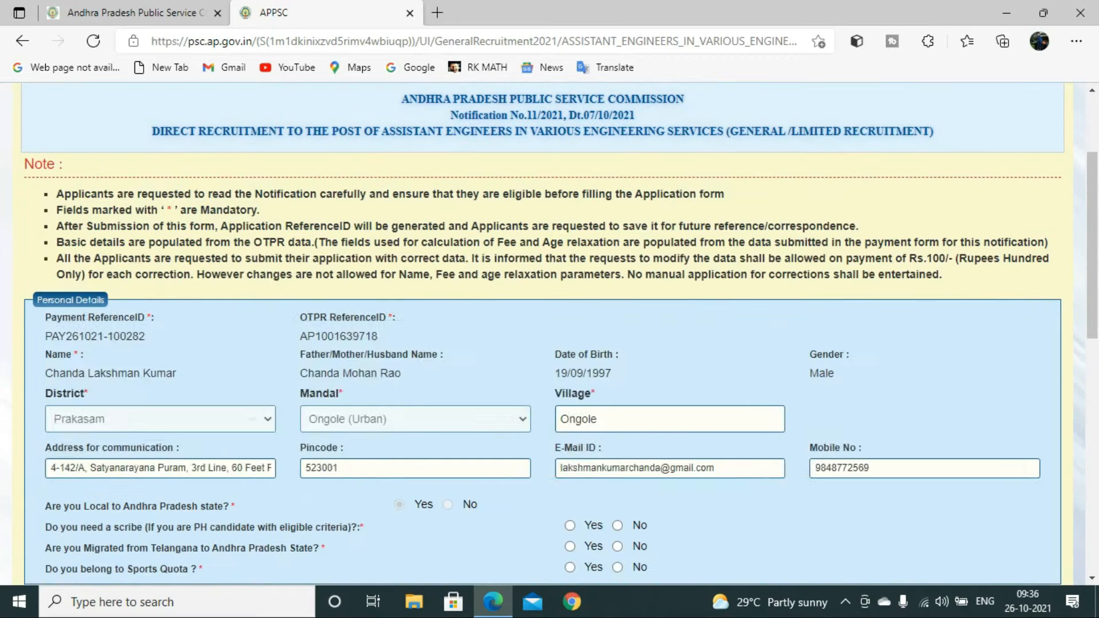
{"action": "scroll", "coordinate": [550, 343], "scroll_direction": "down", "scroll_amount": 1}
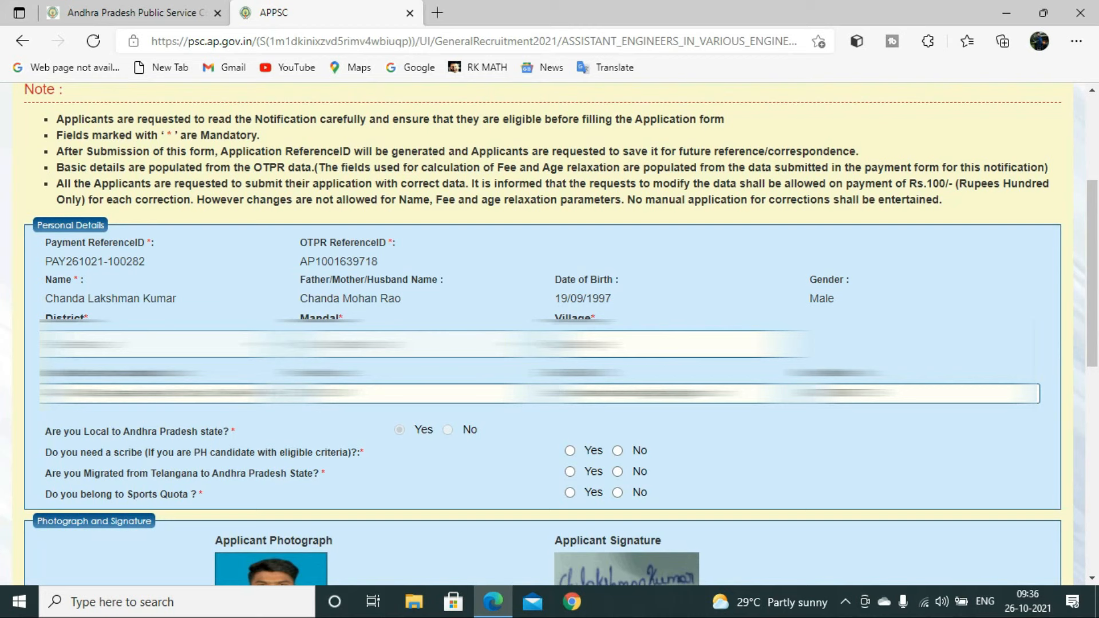
{"action": "left_click", "coordinate": [617, 451]}
{"action": "left_click", "coordinate": [617, 471]}
Fill in Qualification Details with B.E/B.Tech., Degree (Mechanical), university Jawaharlal Nehru Technological University and acquiring date 10/11/2019.
{"action": "scroll", "coordinate": [550, 332], "scroll_direction": "down", "scroll_amount": 10}
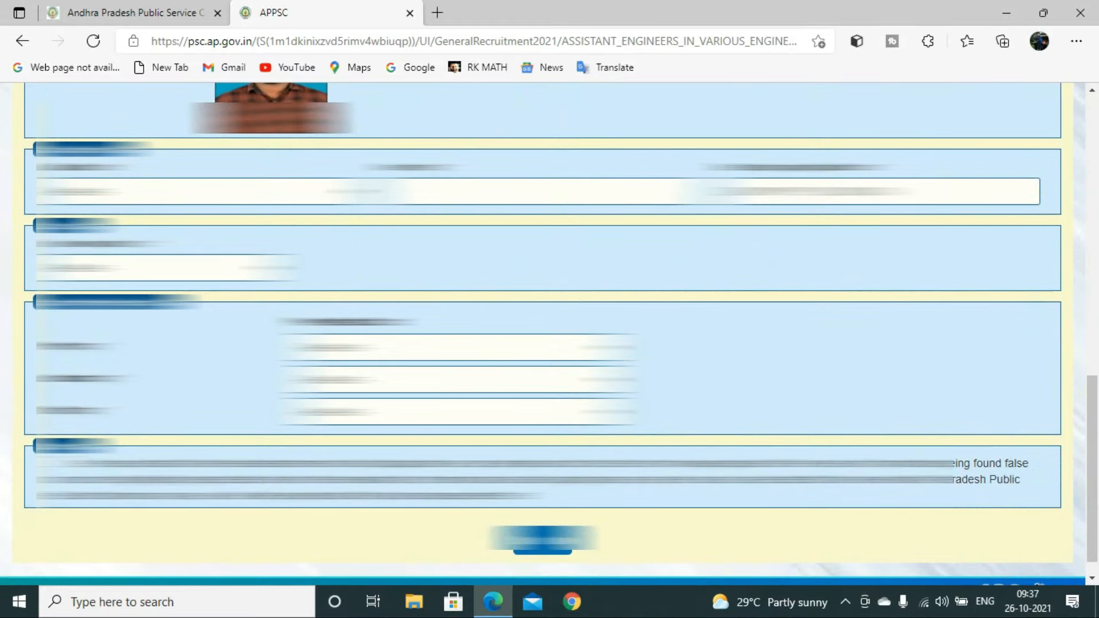
{"action": "scroll", "coordinate": [550, 332], "scroll_direction": "up", "scroll_amount": 4}
{"action": "scroll", "coordinate": [550, 332], "scroll_direction": "down", "scroll_amount": 5}
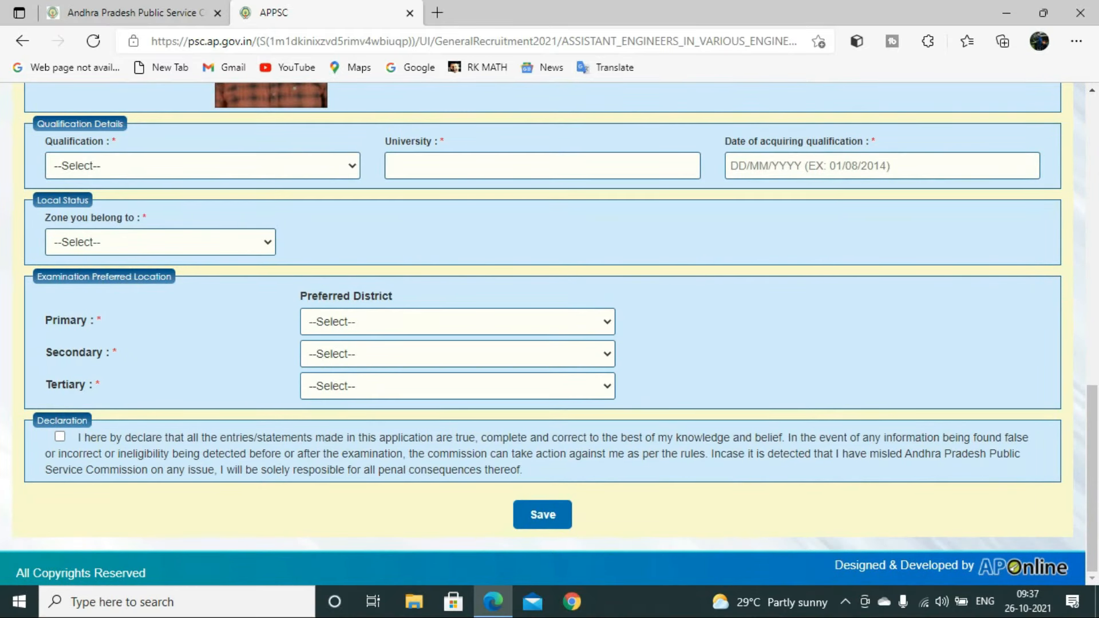
{"action": "left_click", "coordinate": [203, 165]}
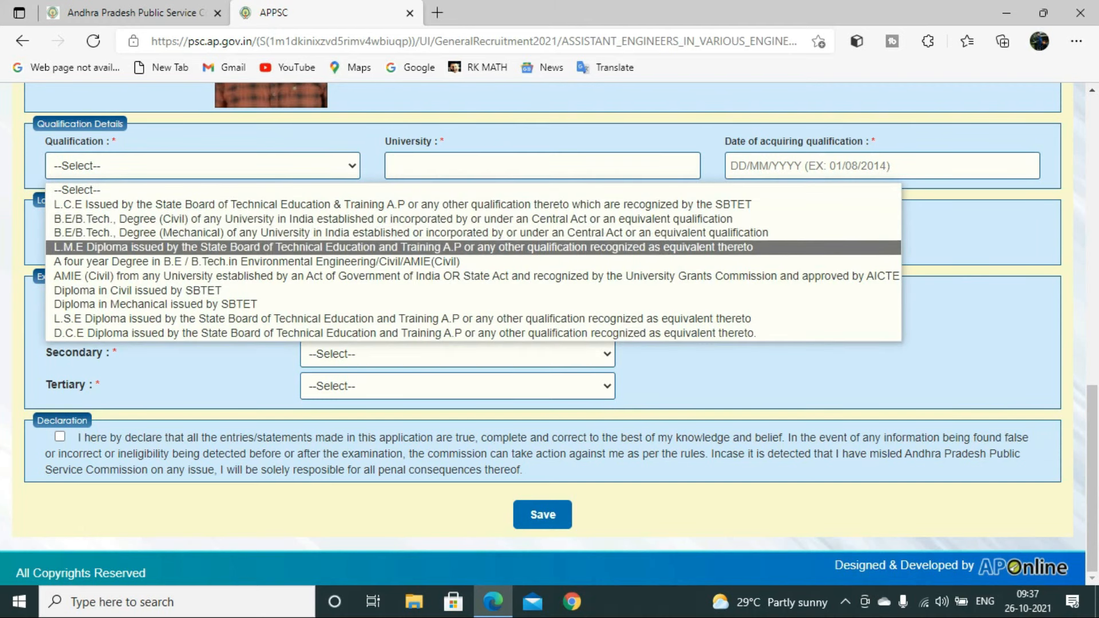
{"action": "key", "text": "Return"}
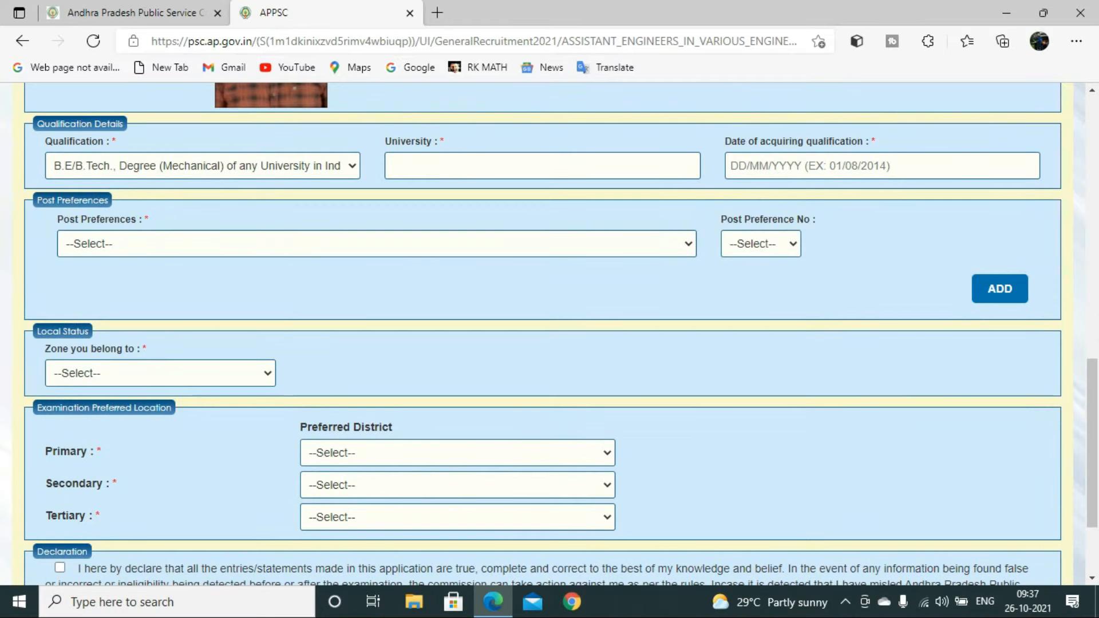
{"action": "left_click", "coordinate": [542, 166]}
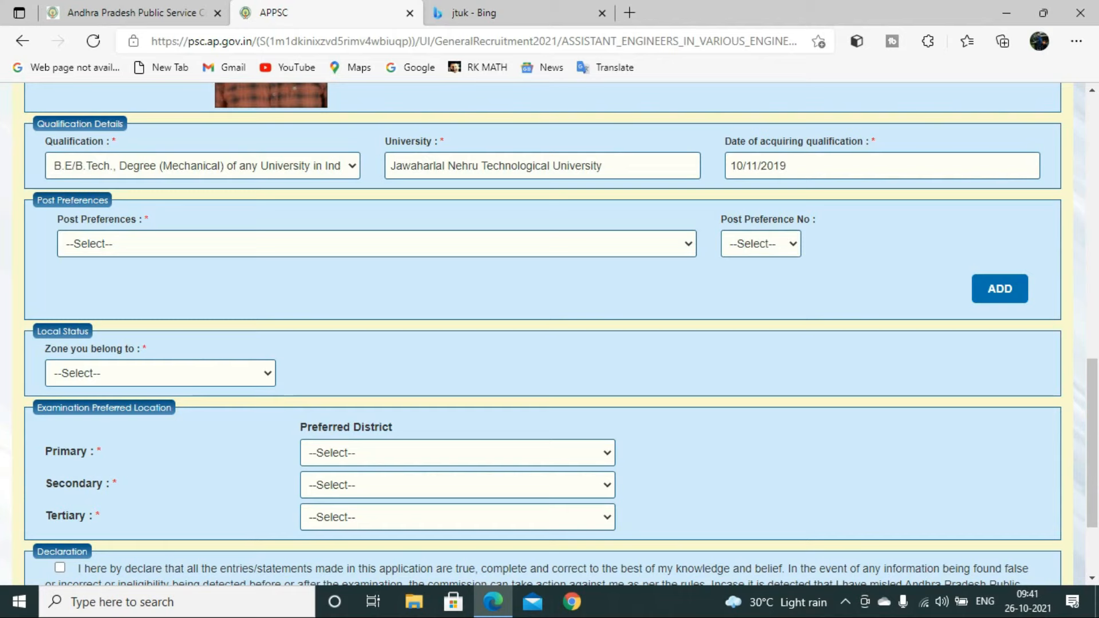
Choose post (02) Assistant Engineer (Civil / Mechanical) in A.P Panchayati Raj Engineering Sub-Service and set its preference number to 2.
{"action": "left_click", "coordinate": [377, 243]}
{"action": "left_click", "coordinate": [377, 243]}
{"action": "left_click", "coordinate": [377, 244]}
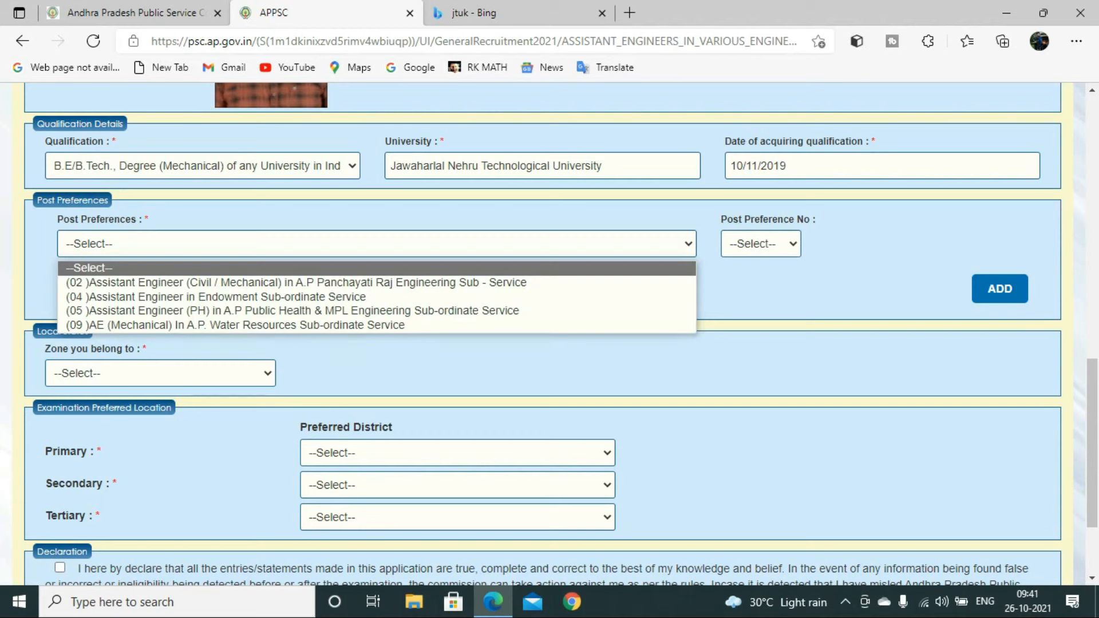
{"action": "key", "text": "Down"}
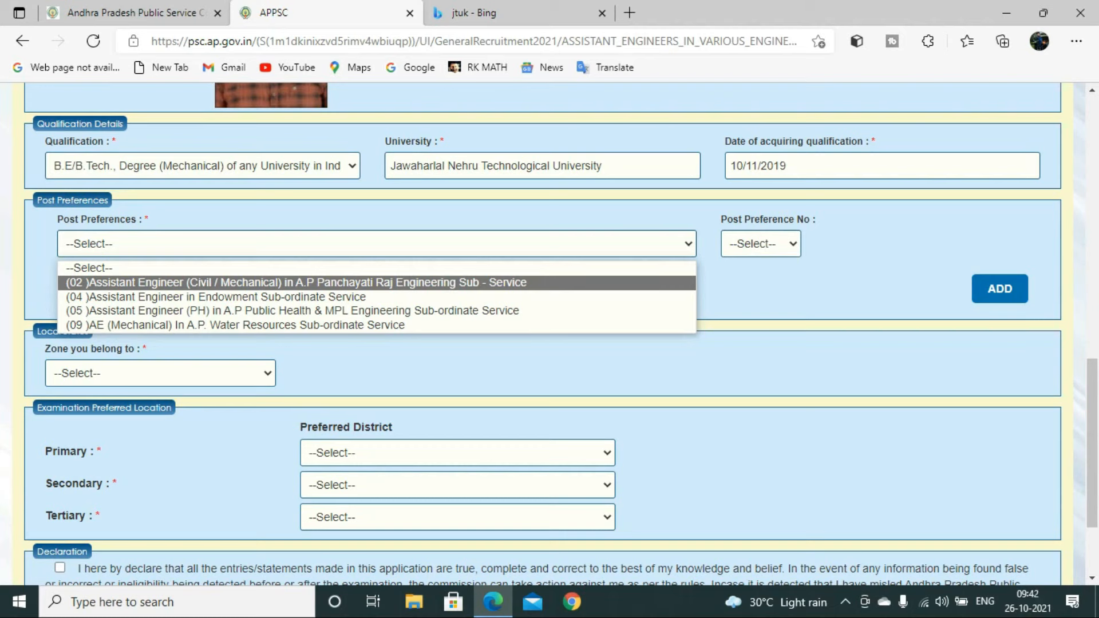
{"action": "key", "text": "Return"}
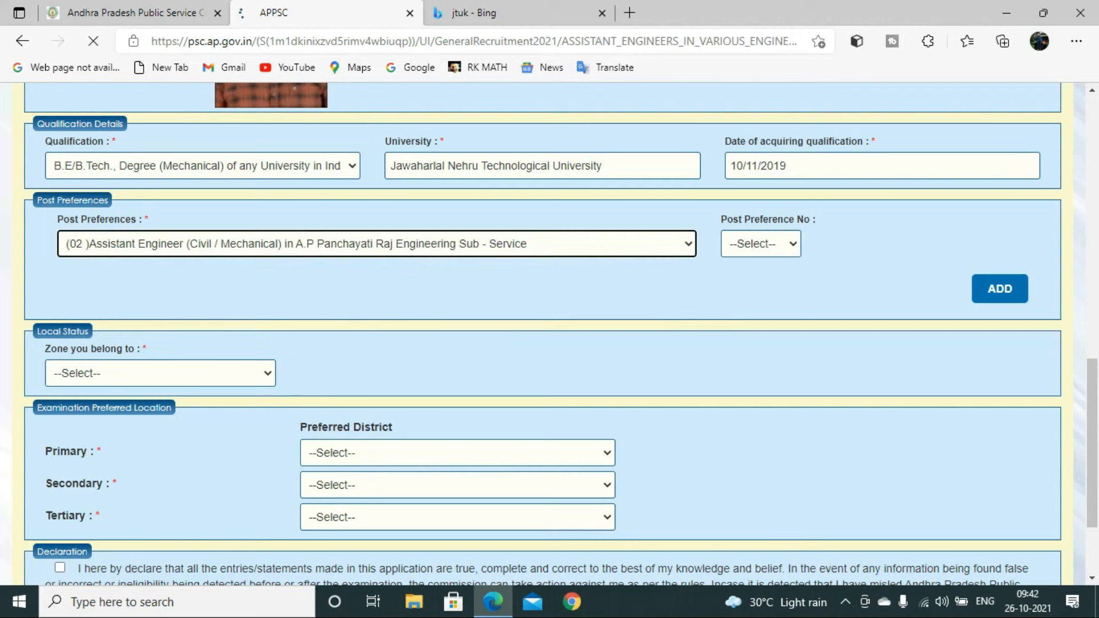
{"action": "left_click", "coordinate": [760, 243]}
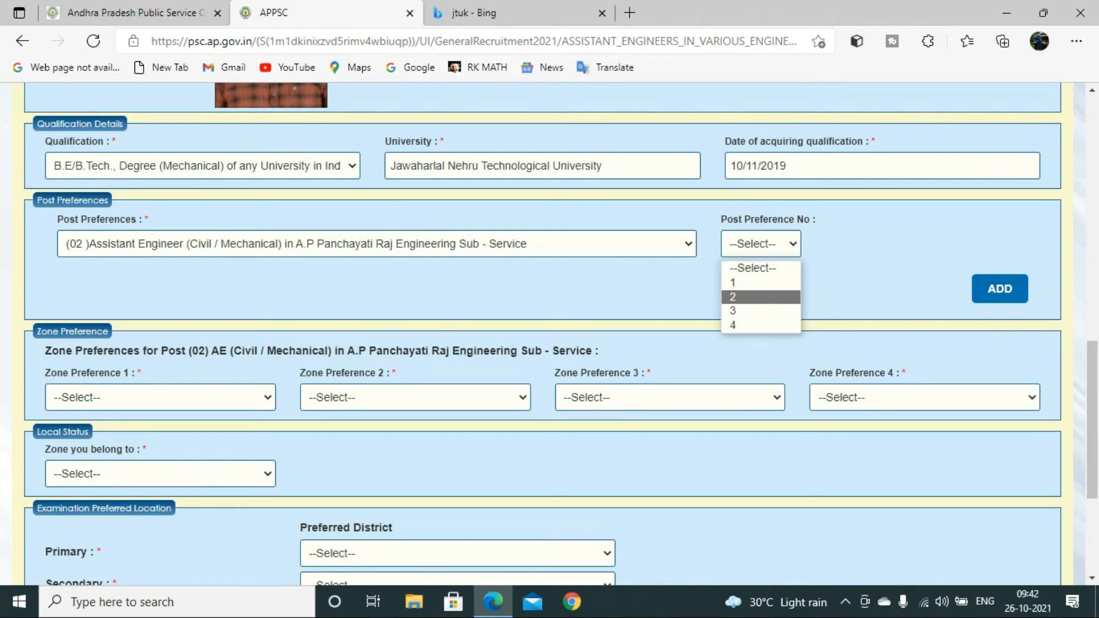
{"action": "key", "text": "Return"}
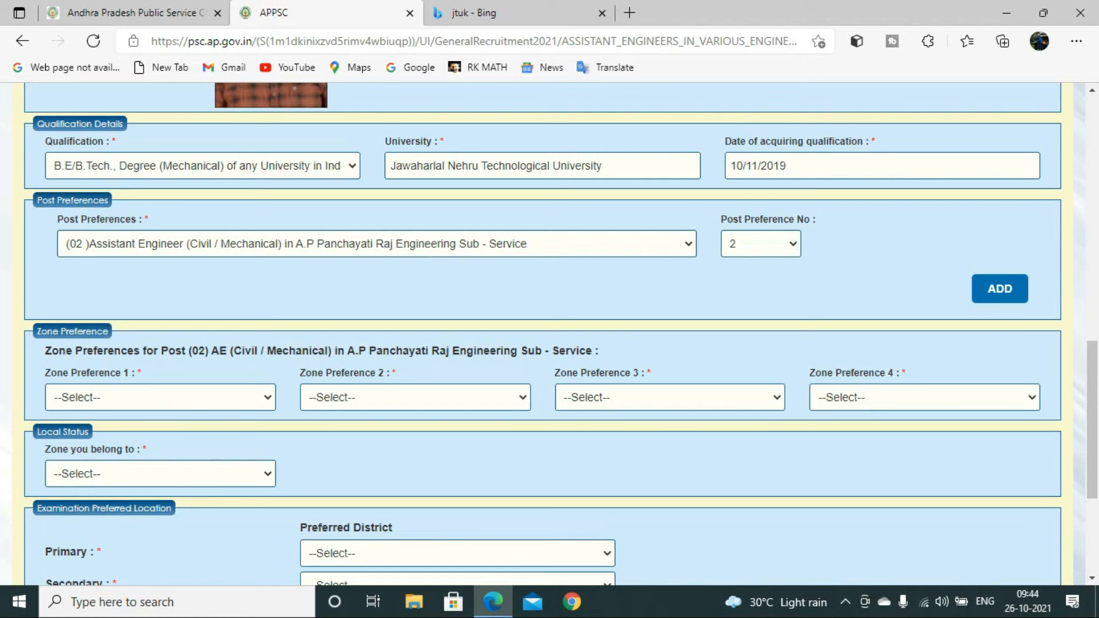
Set all four zone preferences for post (02) to ZONE–I and open the choices for the zone you belong to.
{"action": "scroll", "coordinate": [550, 334], "scroll_direction": "down", "scroll_amount": 2}
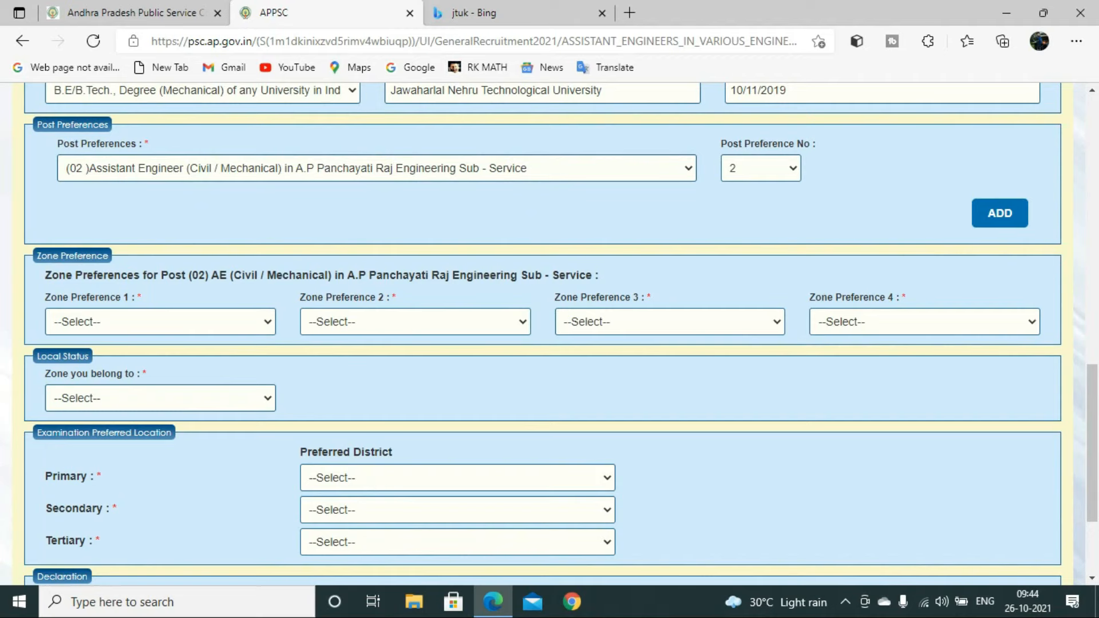
{"action": "left_click", "coordinate": [160, 322]}
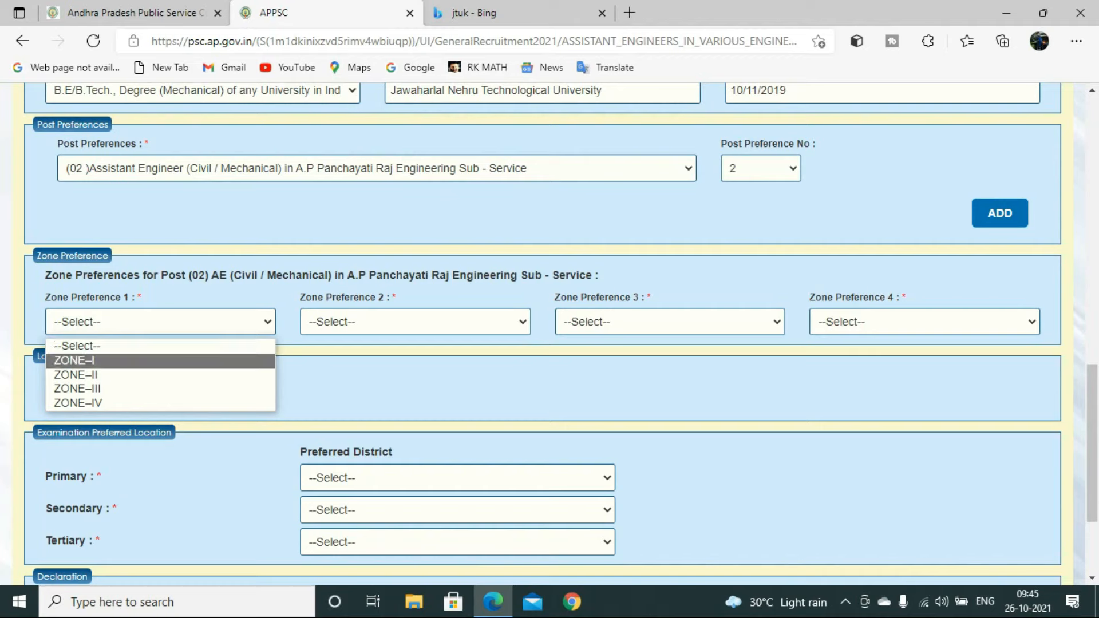
{"action": "left_click", "coordinate": [75, 360]}
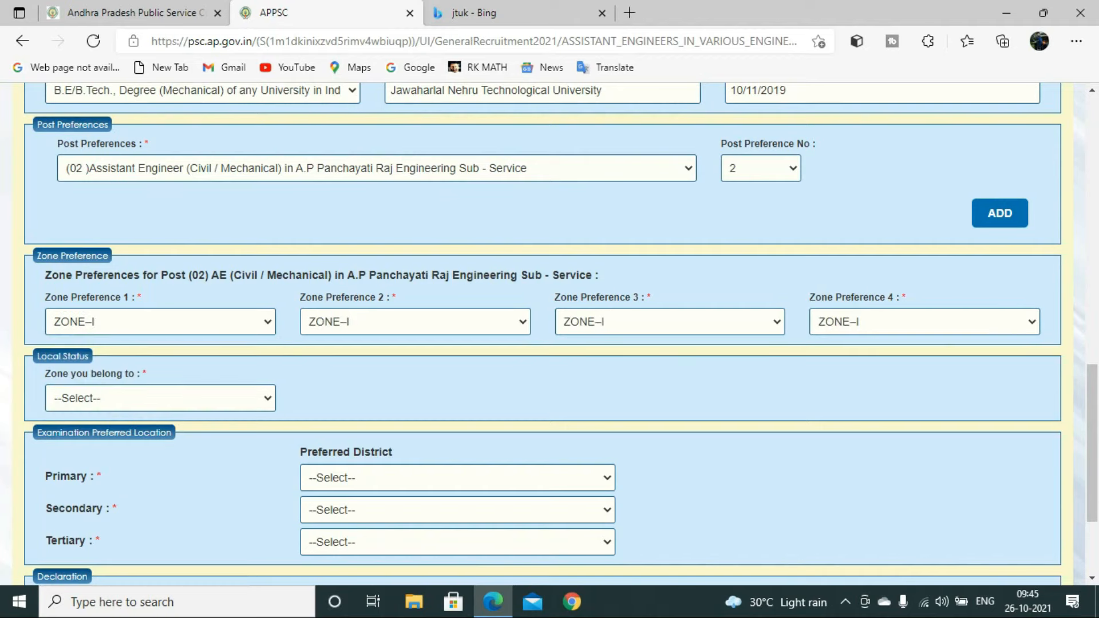
{"action": "left_click", "coordinate": [161, 398]}
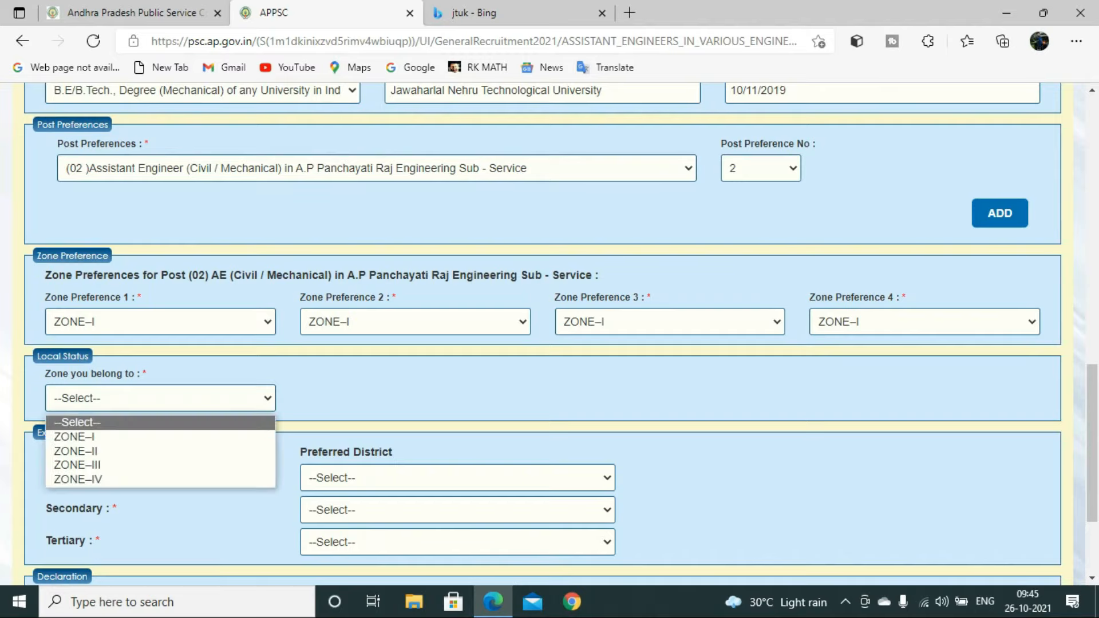